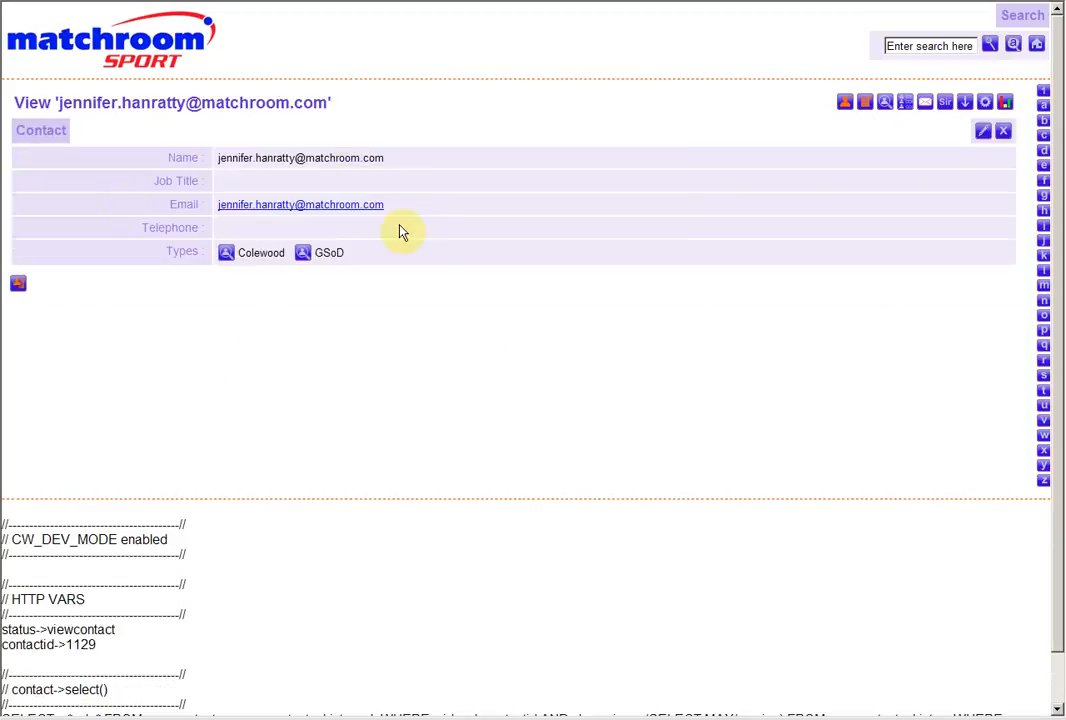
# Open the displayed contact's edit form for viewing and return to the contacts overview
pyautogui.click(983, 134)
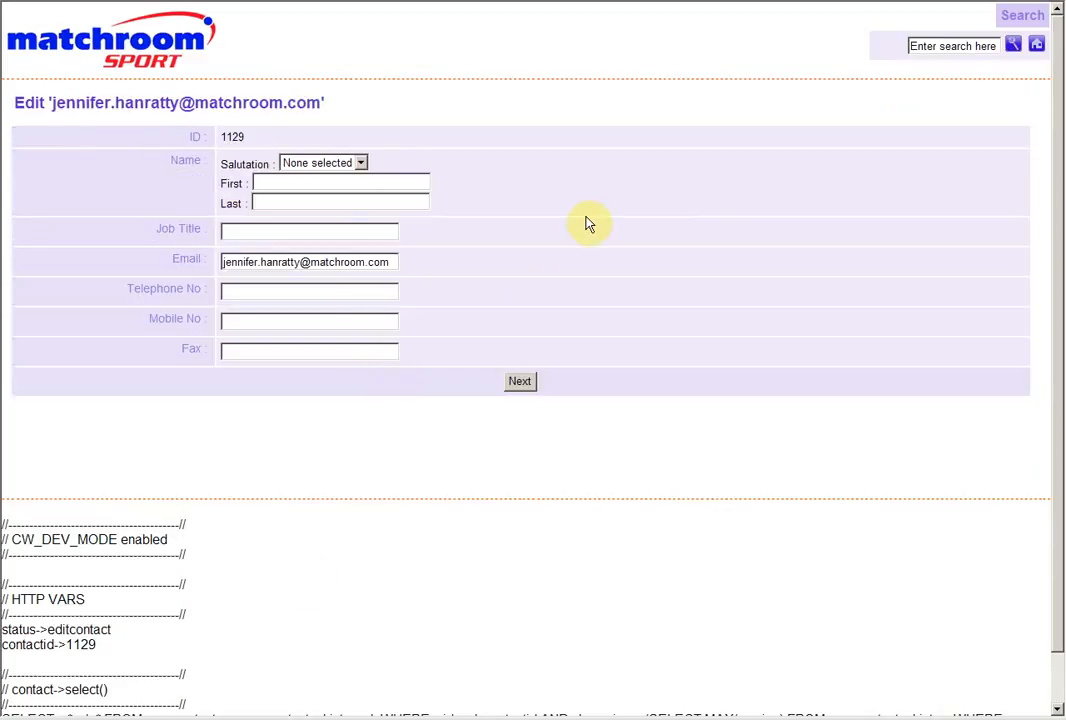
pyautogui.hotkey('alt', 'Left')
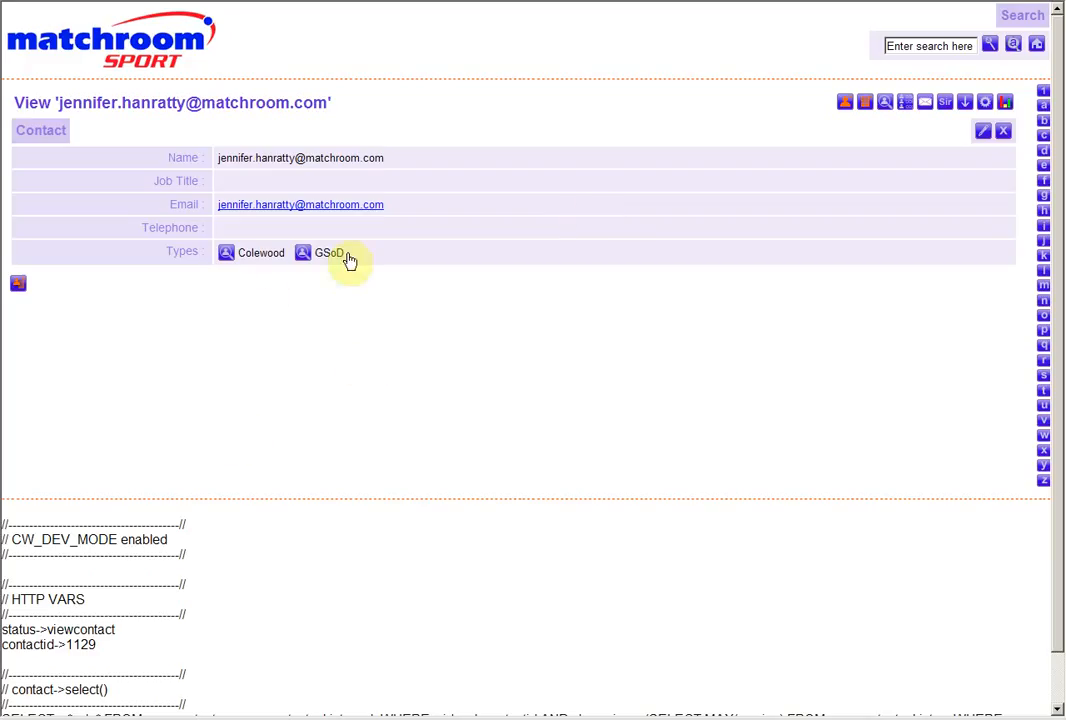
pyautogui.click(185, 67)
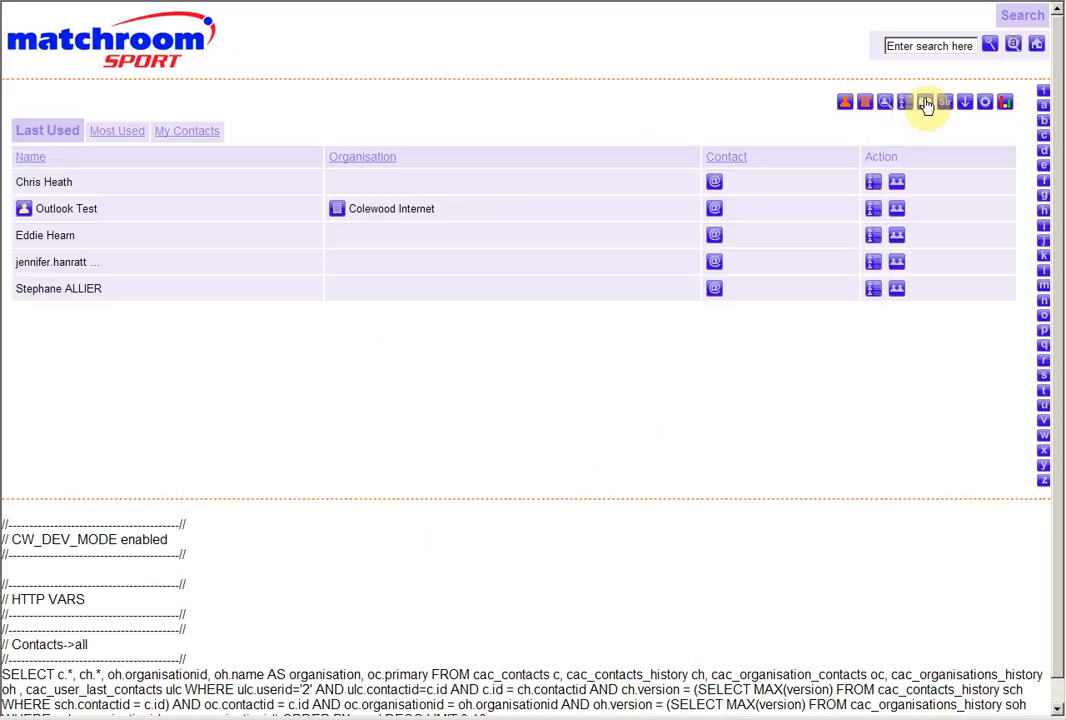
# Start a new email and set its template to PDC
pyautogui.click(924, 107)
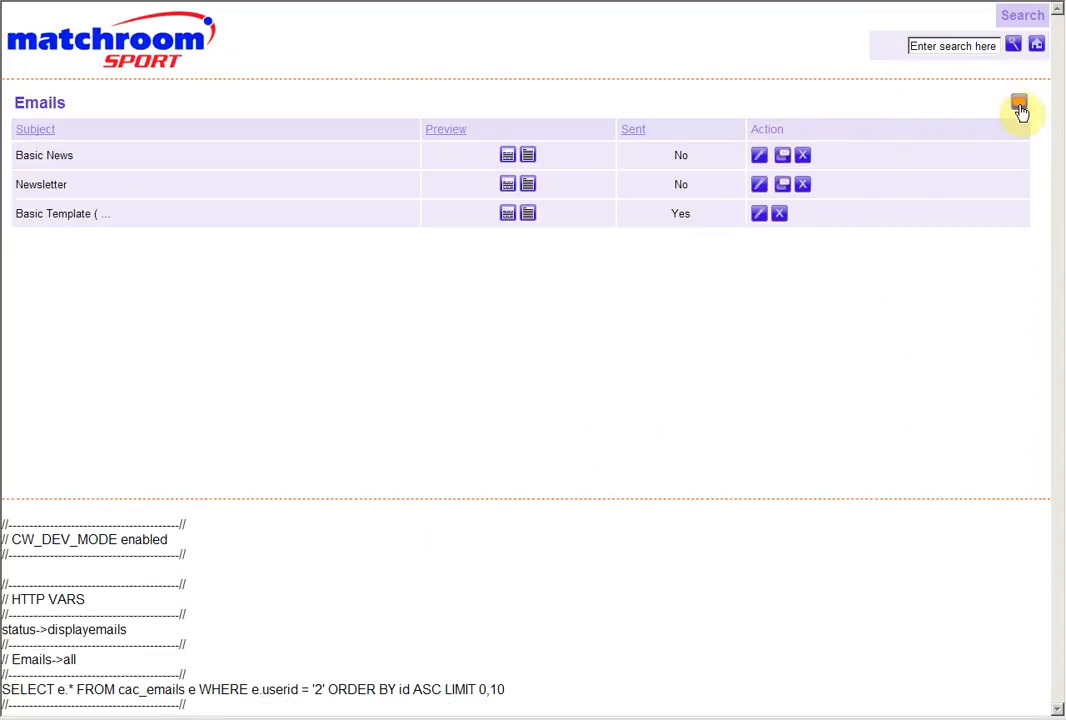
pyautogui.click(1019, 105)
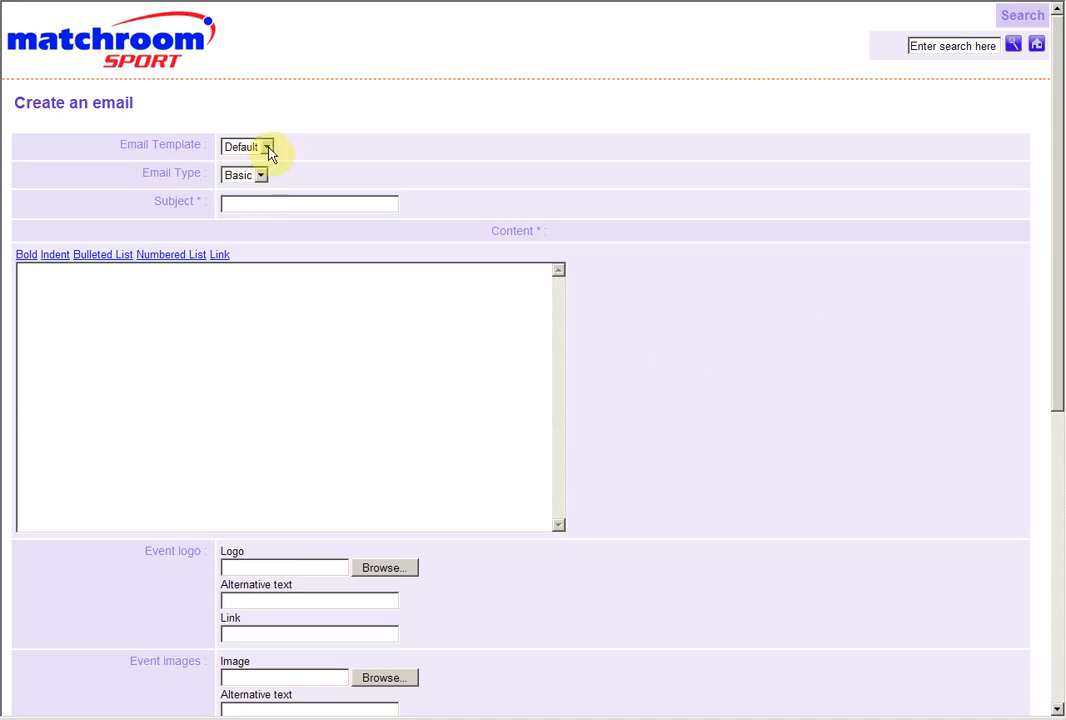
pyautogui.click(266, 148)
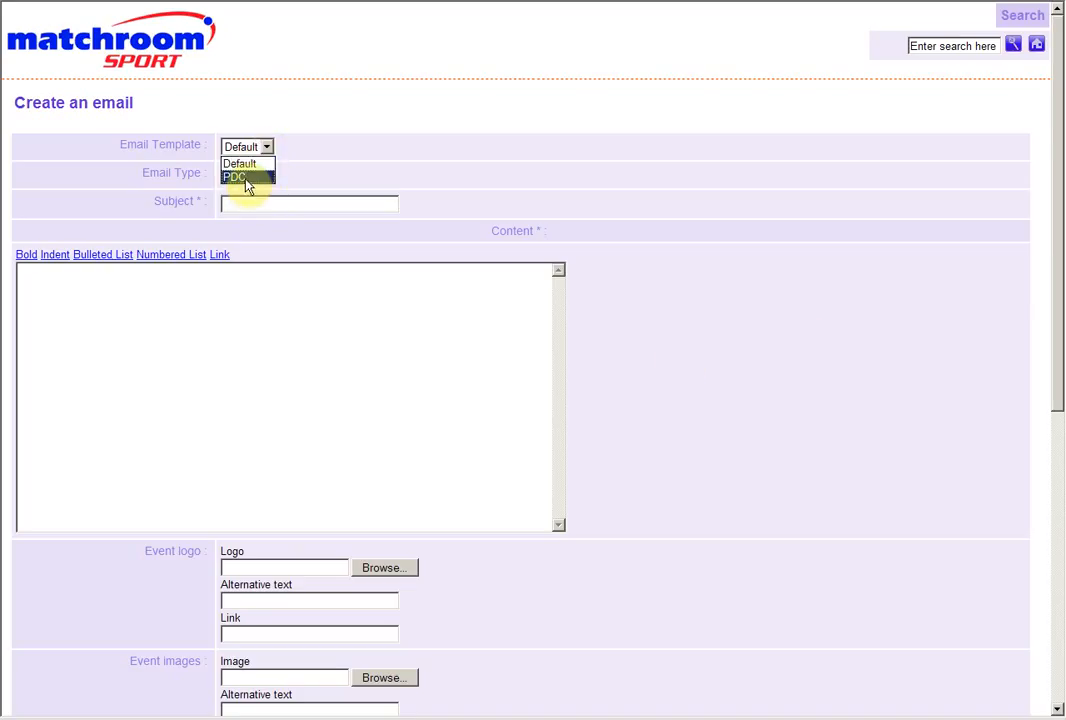
pyautogui.click(245, 178)
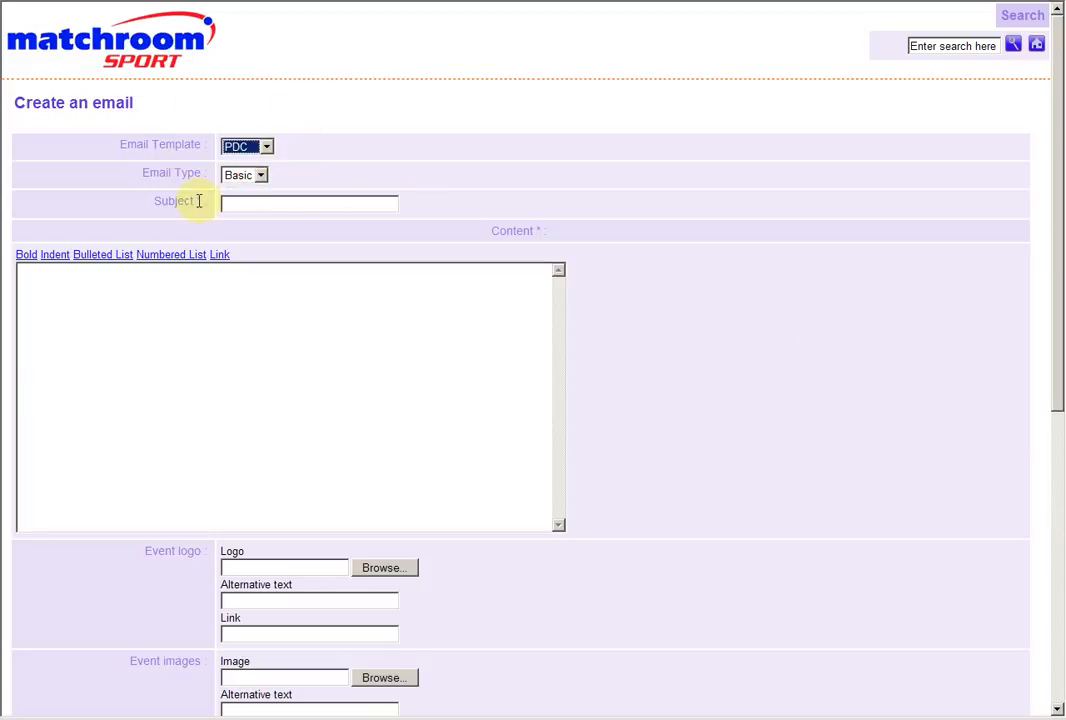
pyautogui.click(301, 148)
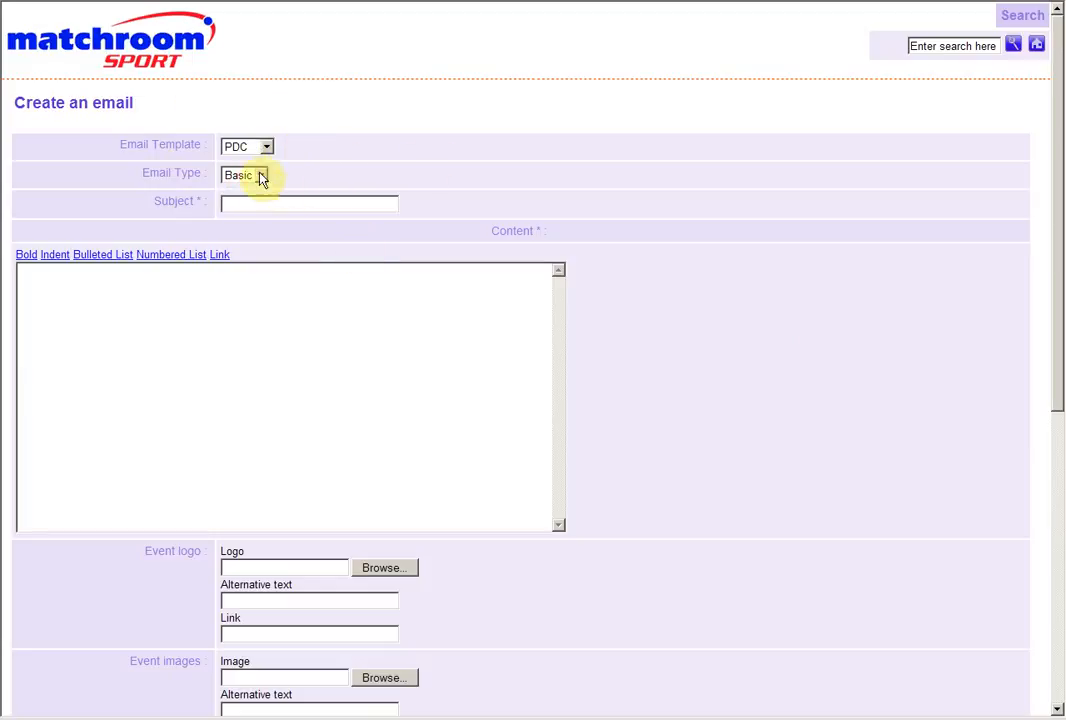
# Switch the email type to News to view its article form and set it back to Basic
pyautogui.click(260, 175)
pyautogui.click(255, 206)
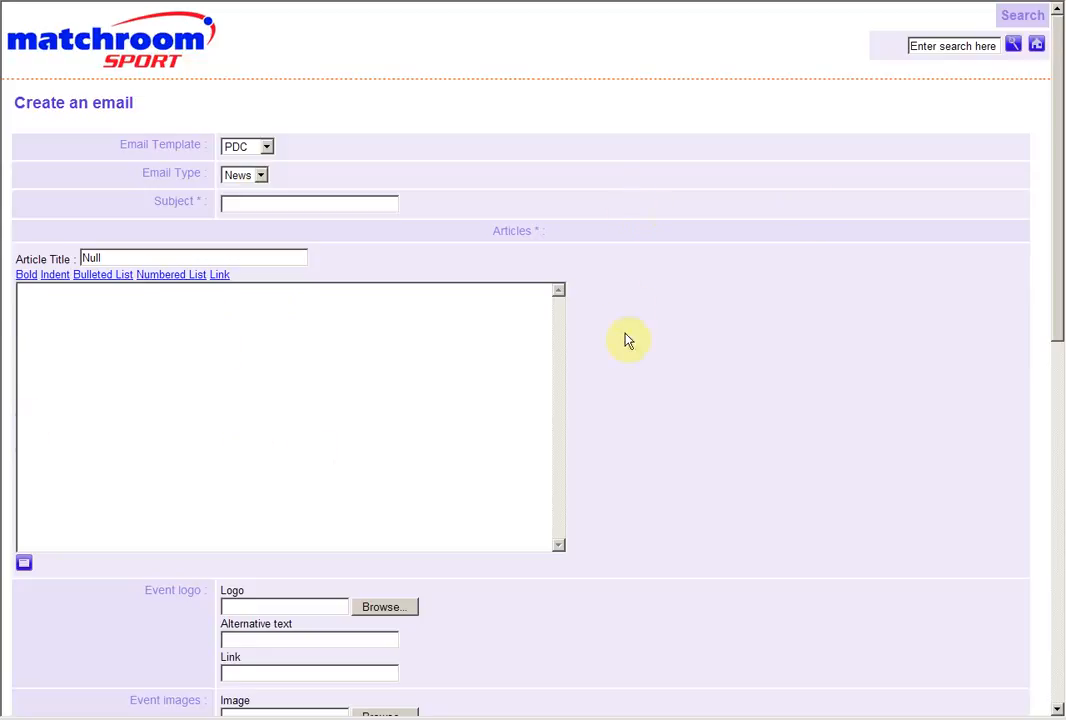
pyautogui.click(232, 177)
pyautogui.click(238, 204)
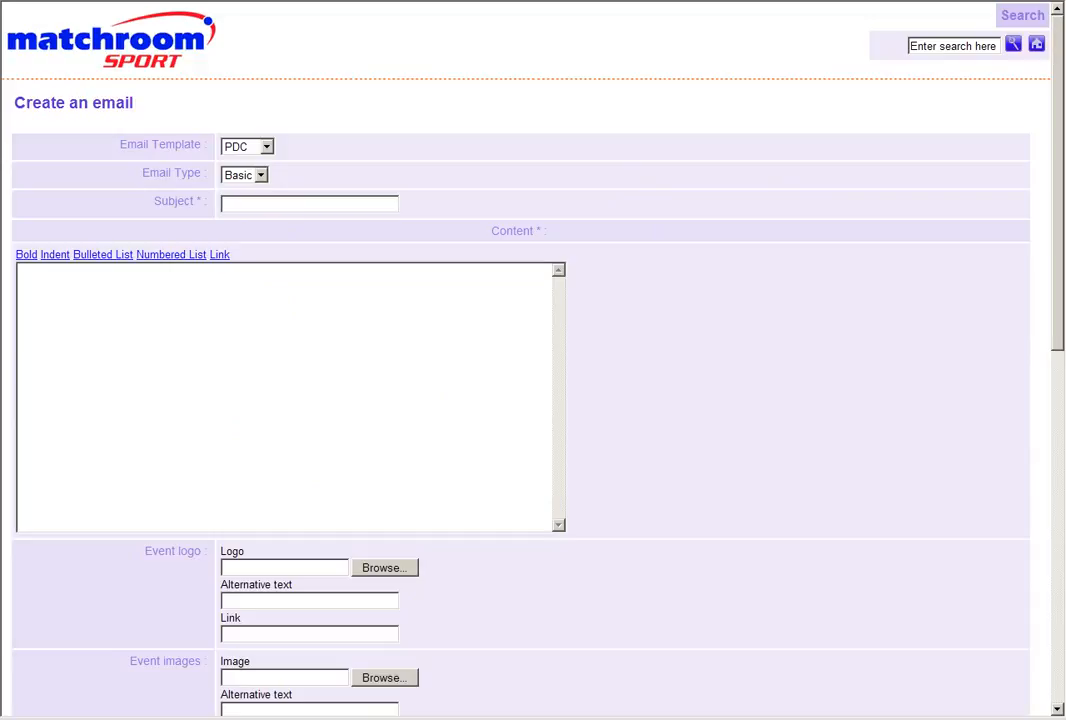
# Set the subject to "Ticket Information For PDC Events" and paste the copied ticket-sale text into the content
pyautogui.click(236, 205)
pyautogui.write('Ticket Information For ')
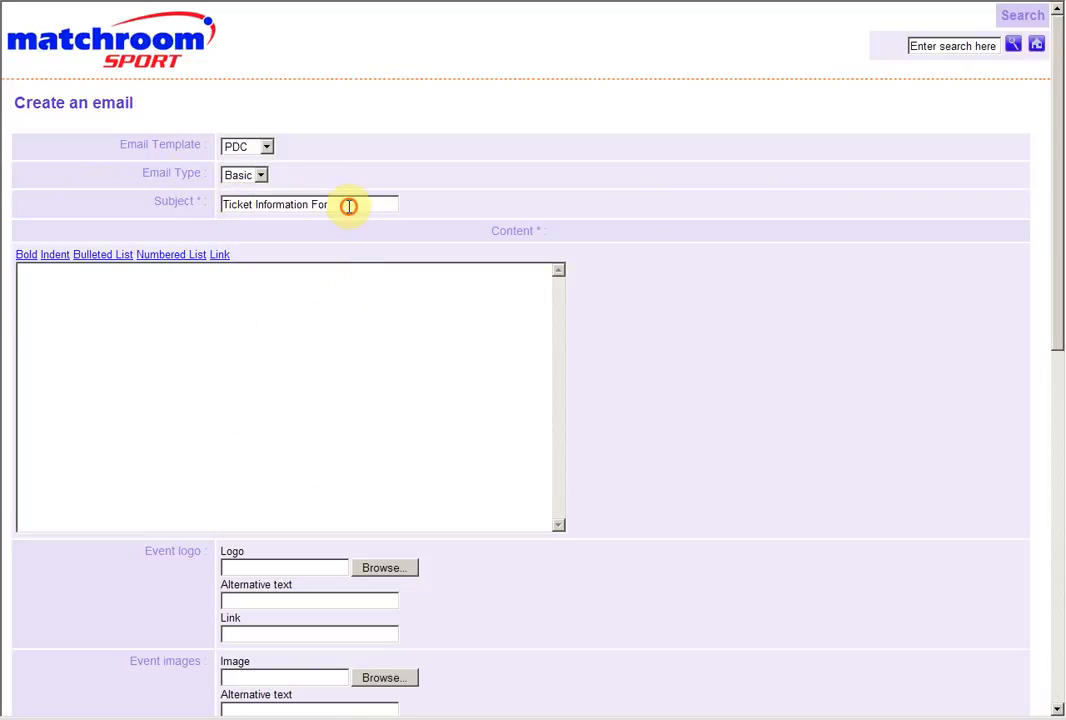
pyautogui.write('PDC Events')
pyautogui.click(383, 335)
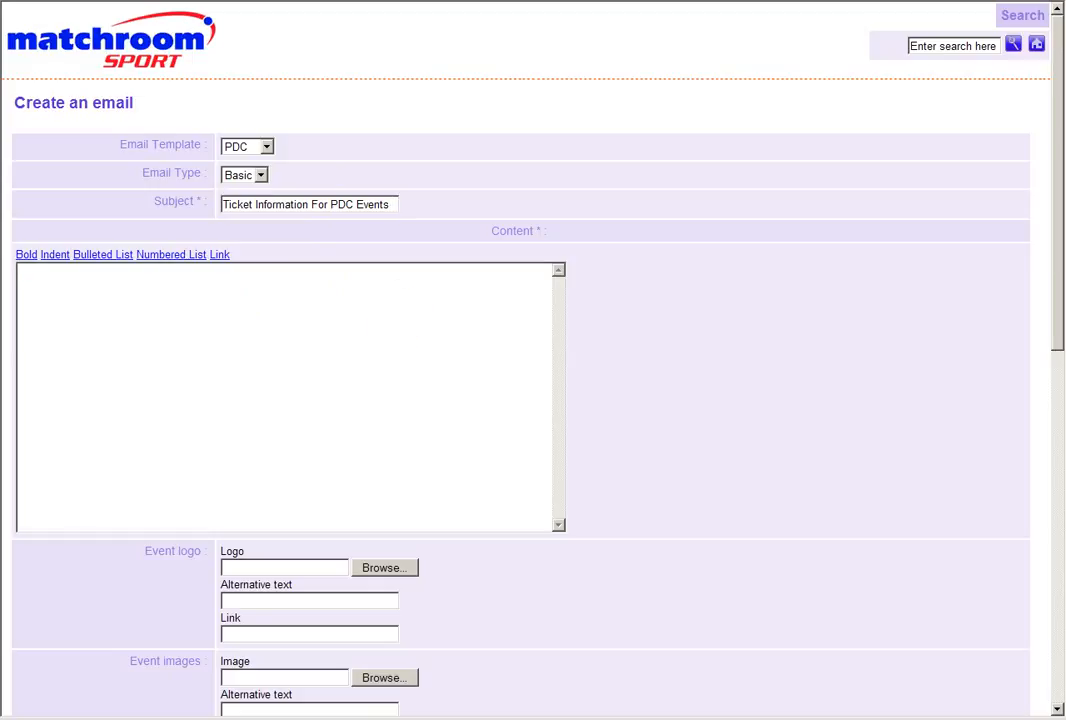
pyautogui.click(300, 347)
pyautogui.write('Tickets are currently on sale for the tournaments below.  Ticket details for other tournaments will be posted here once known - we expect tickets for other events to go on sale at the following times: 2010 Whyte & Mackay Premier League Darts: Tickets are now on general sale. Click here for full information or see below. 2010 UK Open: Tickets are likely to go on sale at the end of March 2010. Details will be posted here once confirmed. 2010 World Matchplay: Tickets are on general. Click here for full details or see below. 2011 Ladbrokes.com World Darts Championship: Tickets are likely to go on sale in June following the UK Open. Details will be posted here once confirmed.')
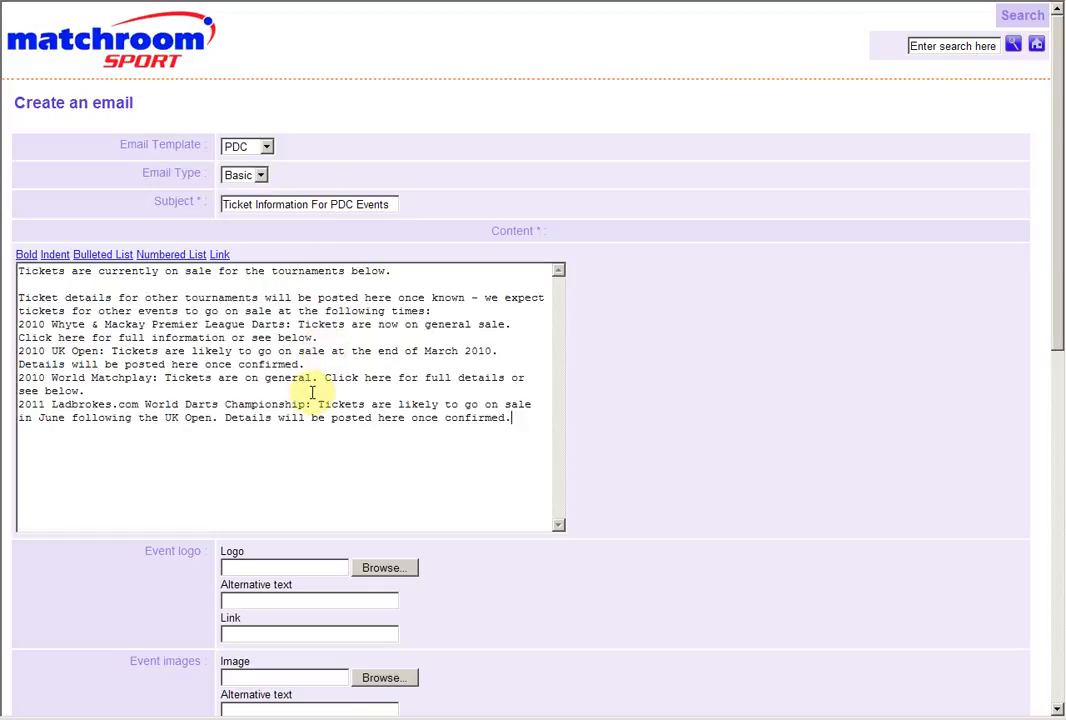
# Separate the four tournament entries in the email content with blank lines, including one after the introduction
pyautogui.click(305, 390)
pyautogui.press('Return')
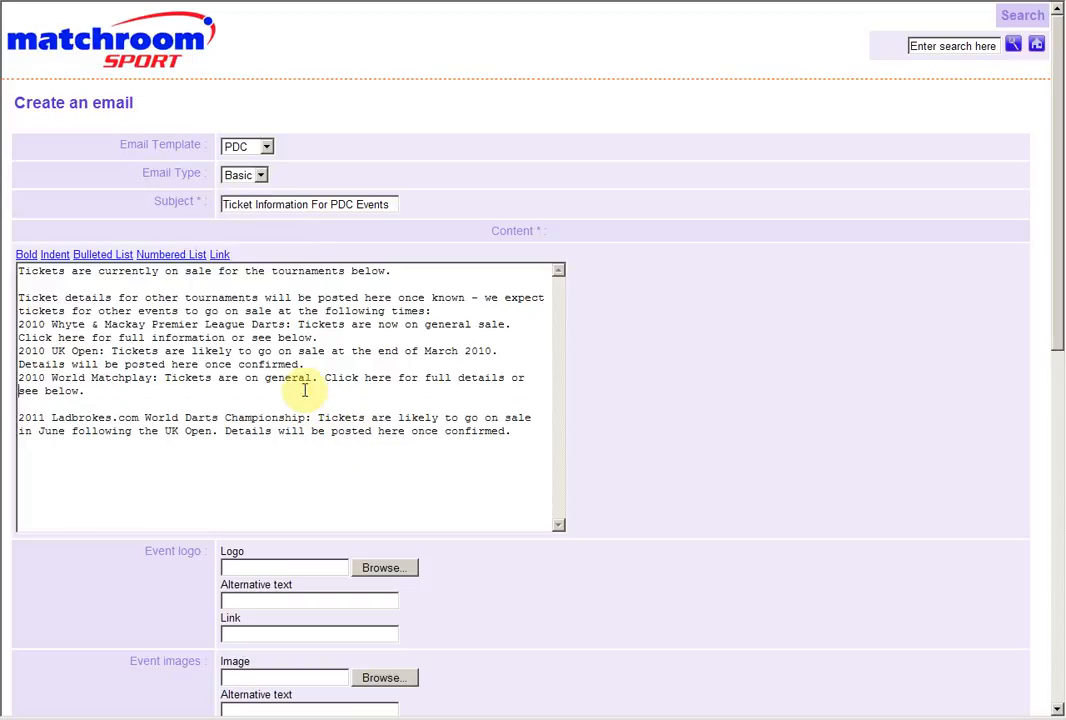
pyautogui.press('End')
pyautogui.press('Return')
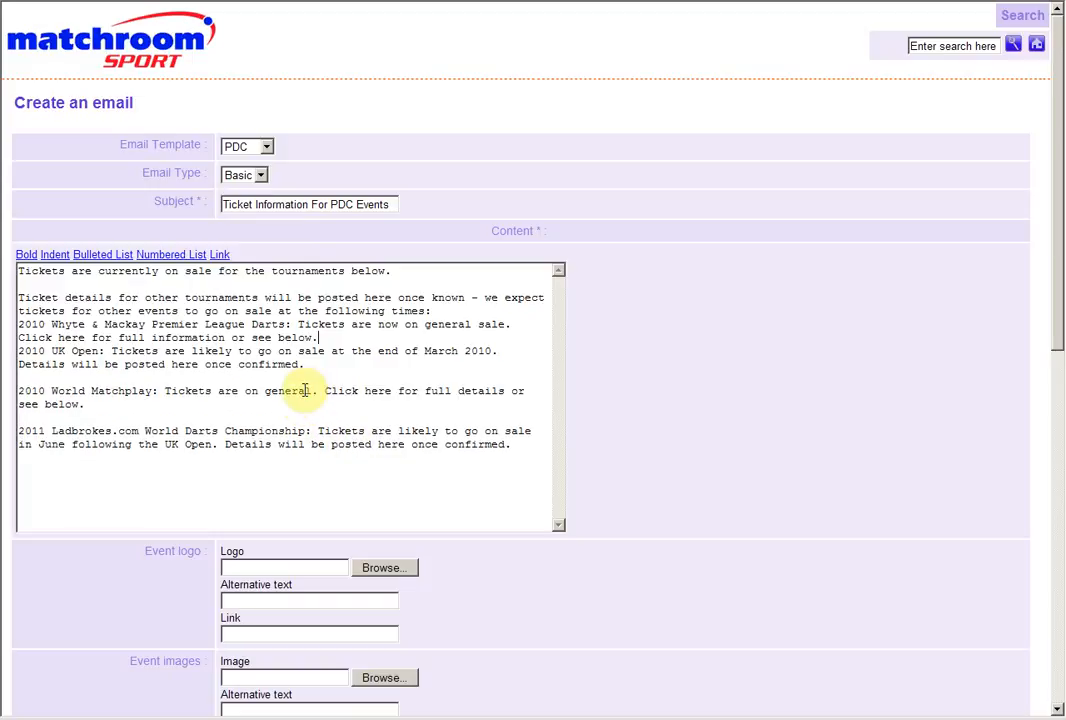
pyautogui.press('Return')
pyautogui.press('Up')
pyautogui.press('Up')
pyautogui.press('Return')
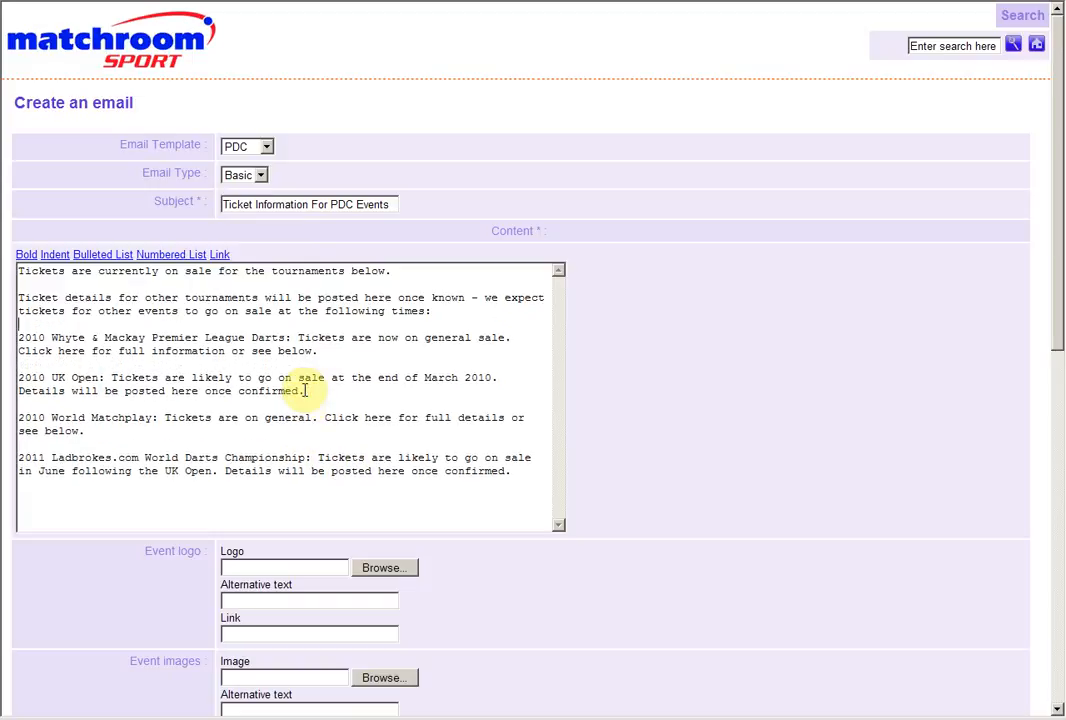
pyautogui.press('Up')
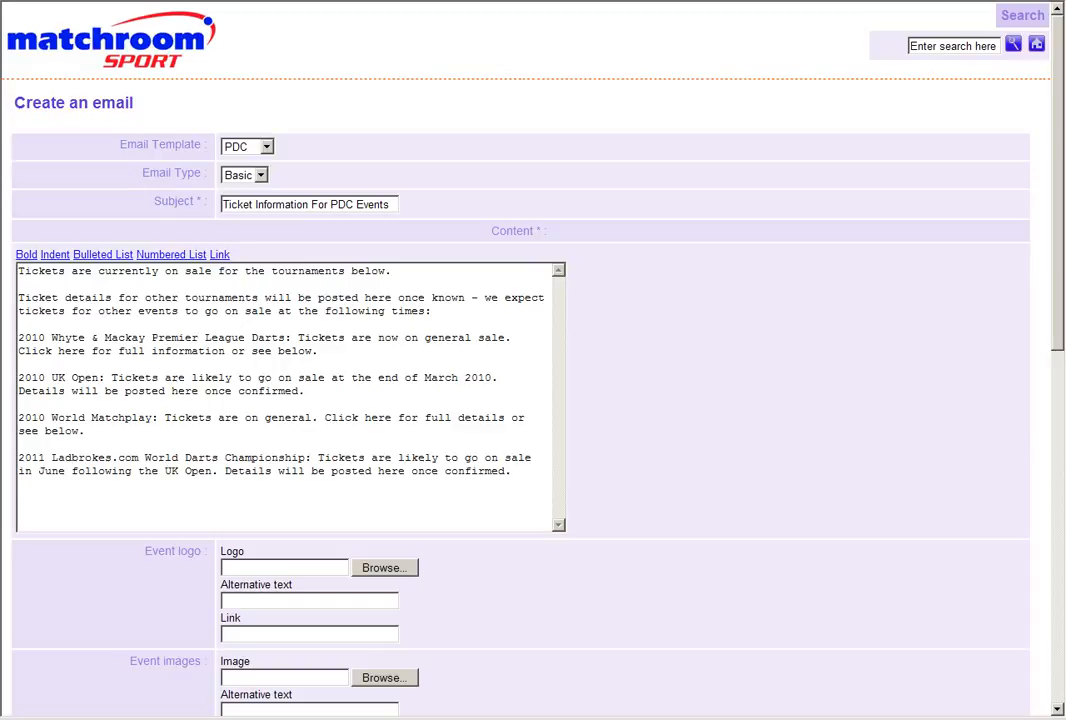
pyautogui.click(297, 369)
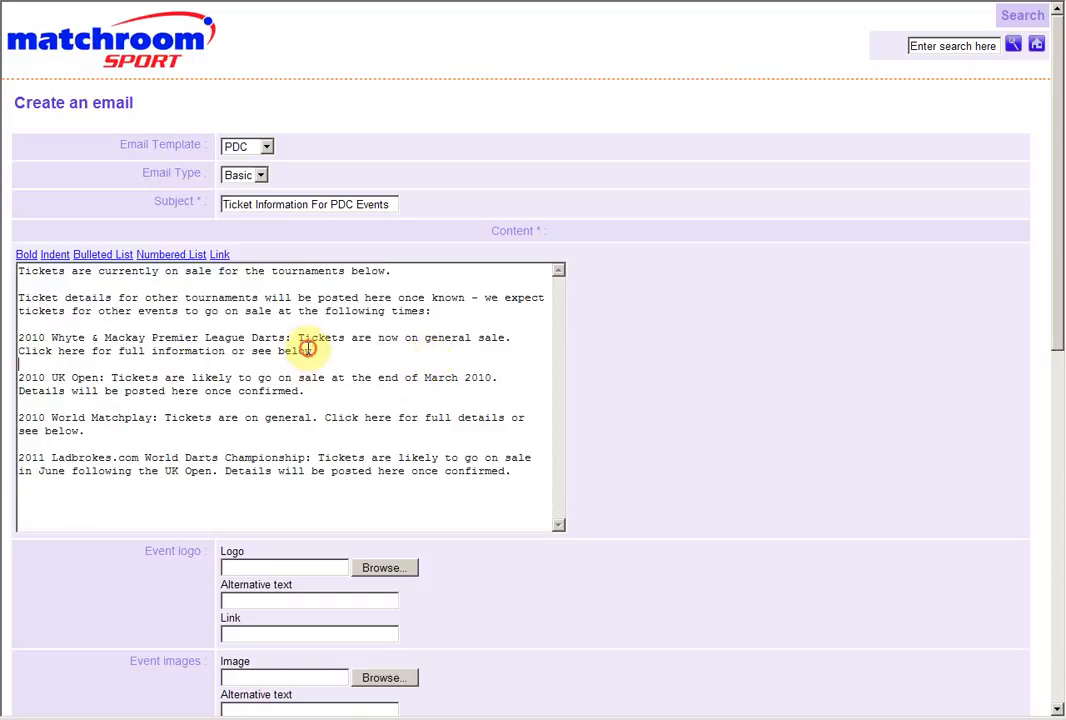
pyautogui.moveTo(312, 350); pyautogui.dragTo(12, 351)
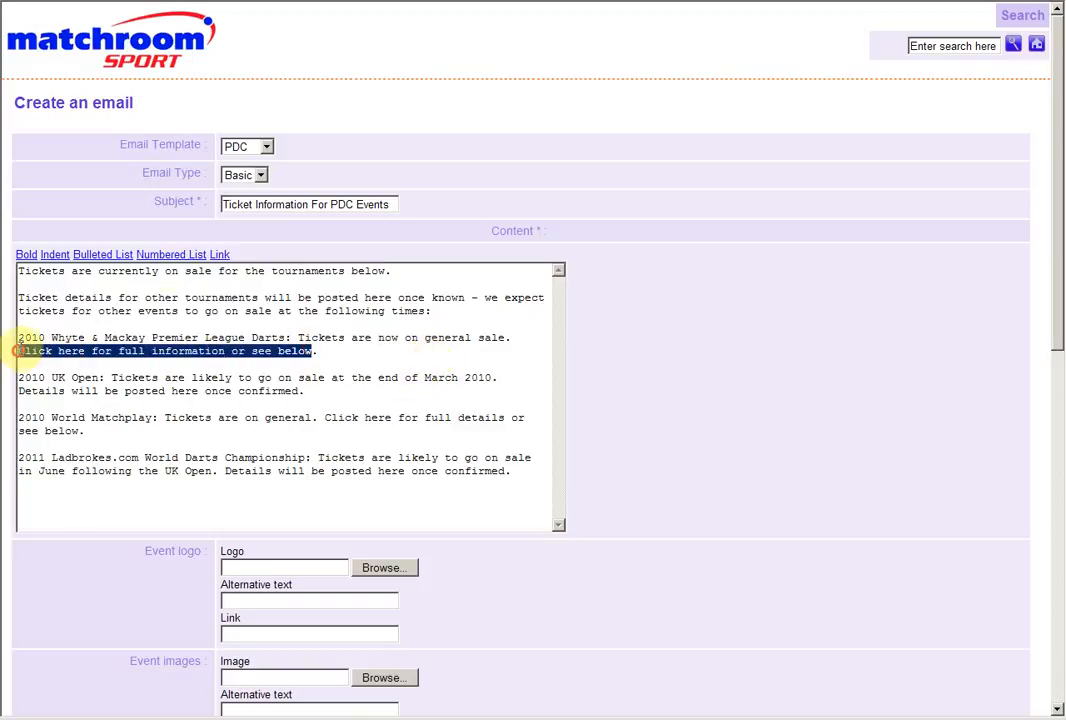
pyautogui.click(219, 255)
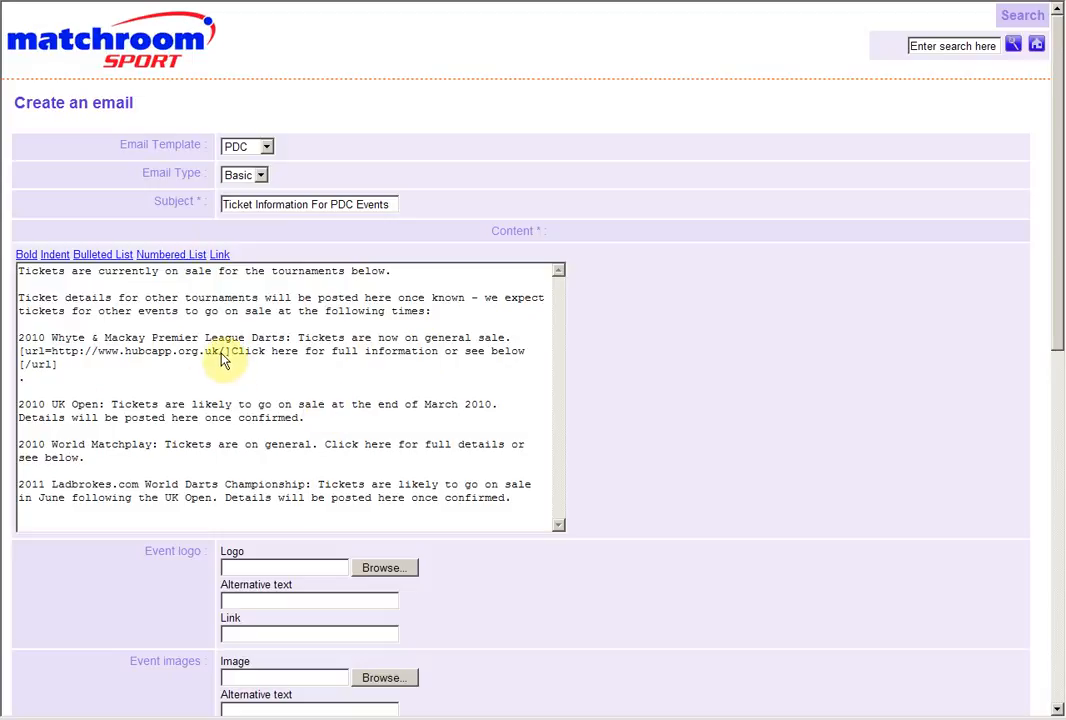
pyautogui.moveTo(229, 351); pyautogui.dragTo(52, 351)
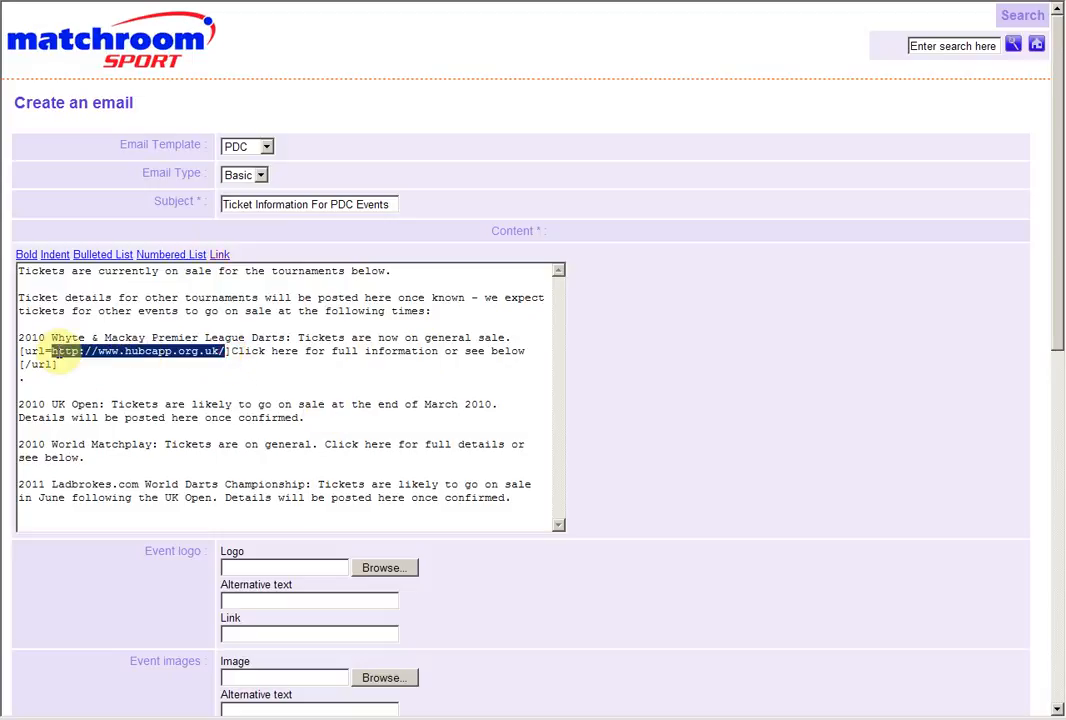
pyautogui.write('http://www.pdc.tv/page/Tickets/0,,10180~1761751,00.html')
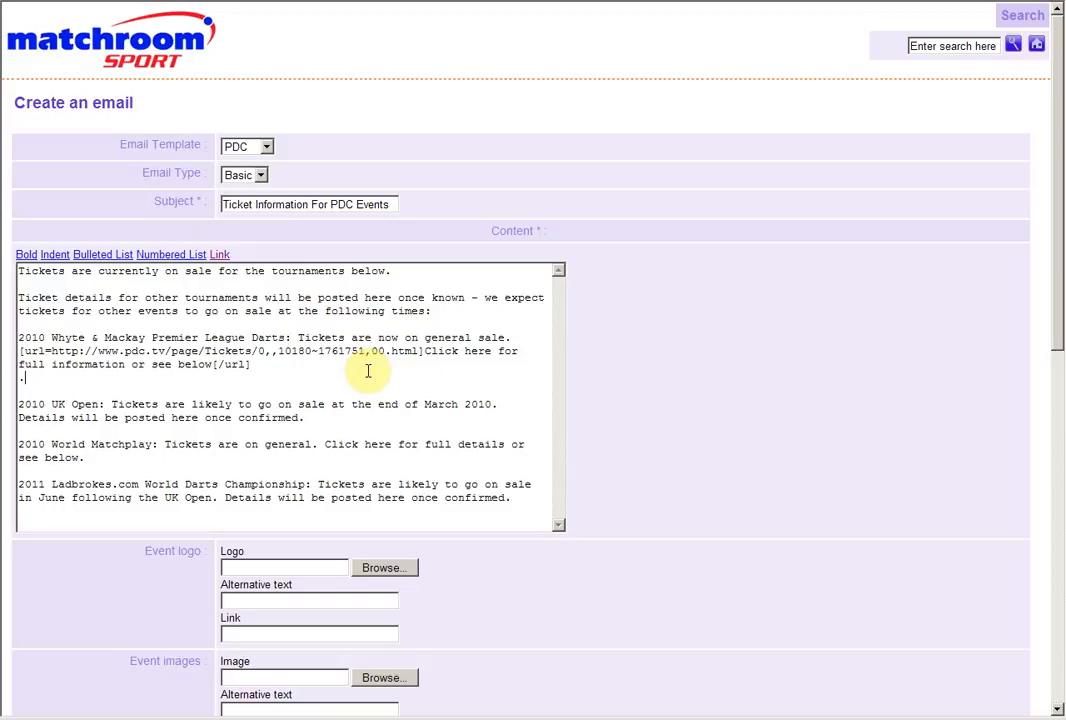
pyautogui.press('BackSpace')
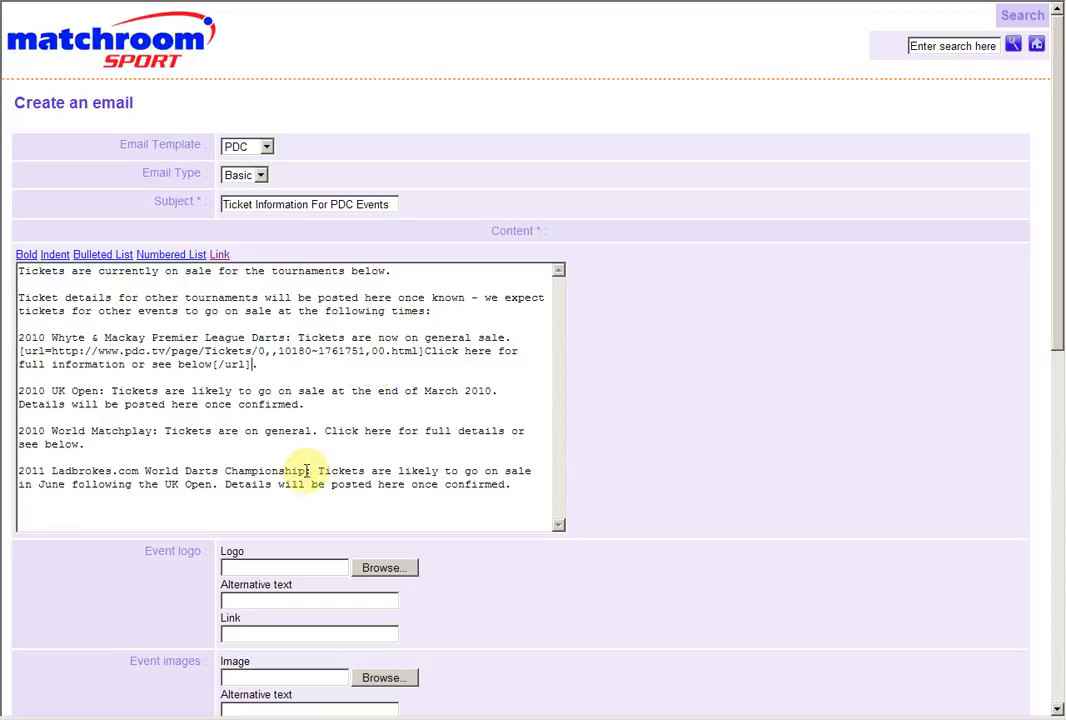
# Choose event_logo.jpg from the email_test folder as the event logo
pyautogui.scroll(-1, 392, 484)
pyautogui.scroll(-1, 392, 484)
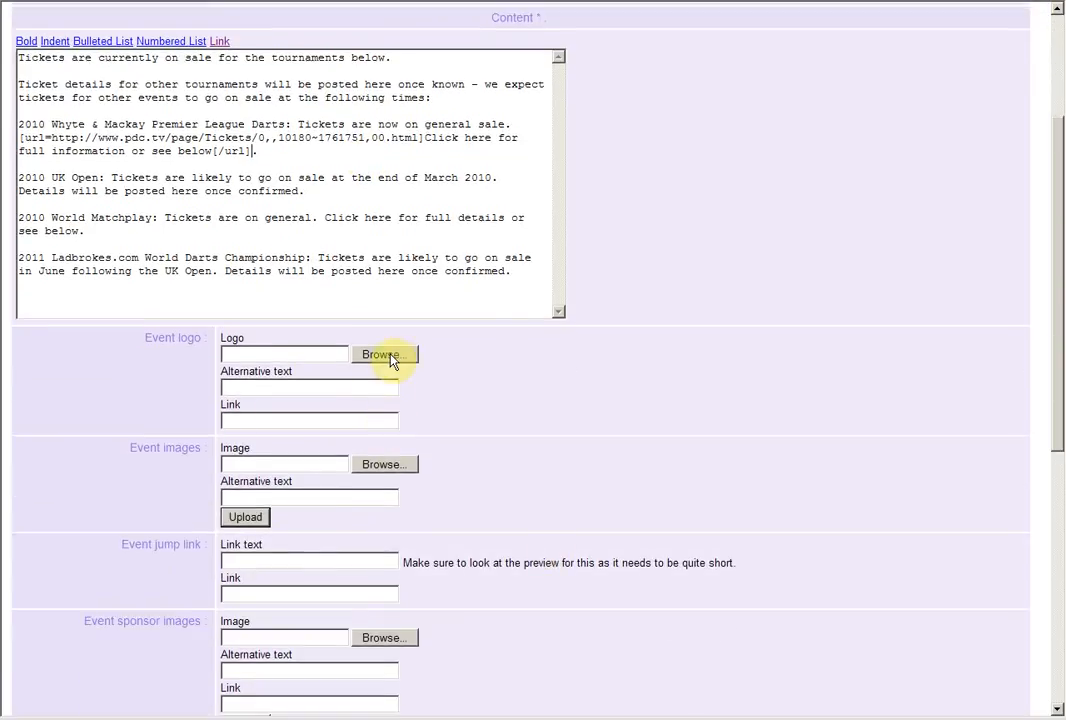
pyautogui.click(389, 355)
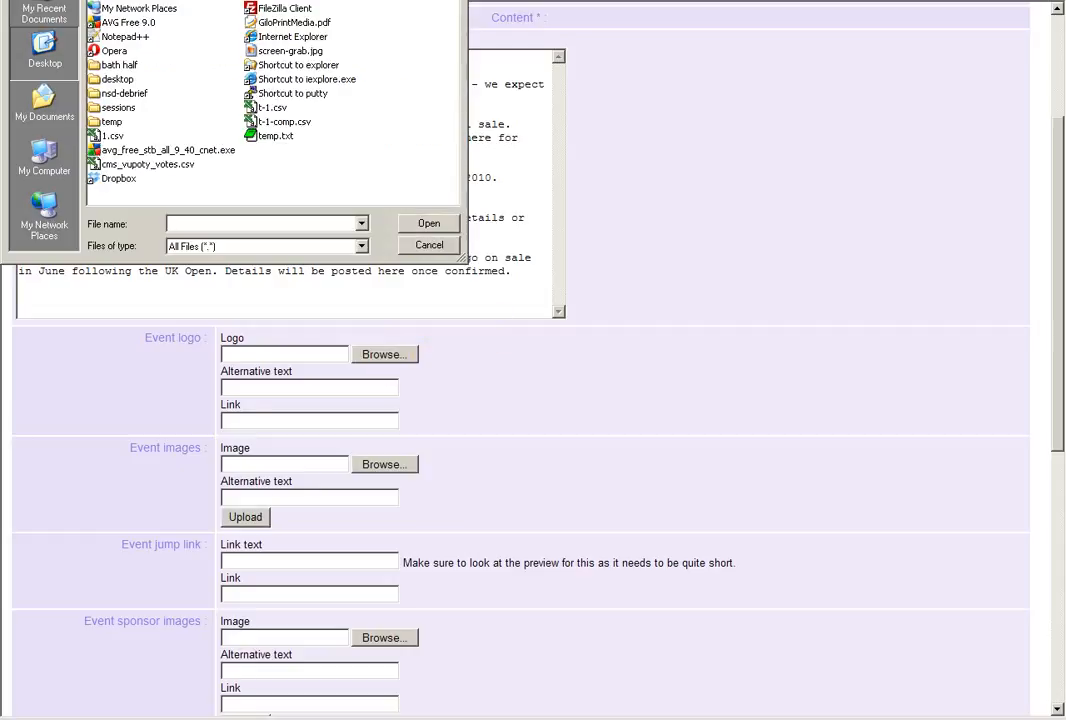
pyautogui.click(255, 220)
pyautogui.hotkey('ctrl', 'v')
pyautogui.press('Return')
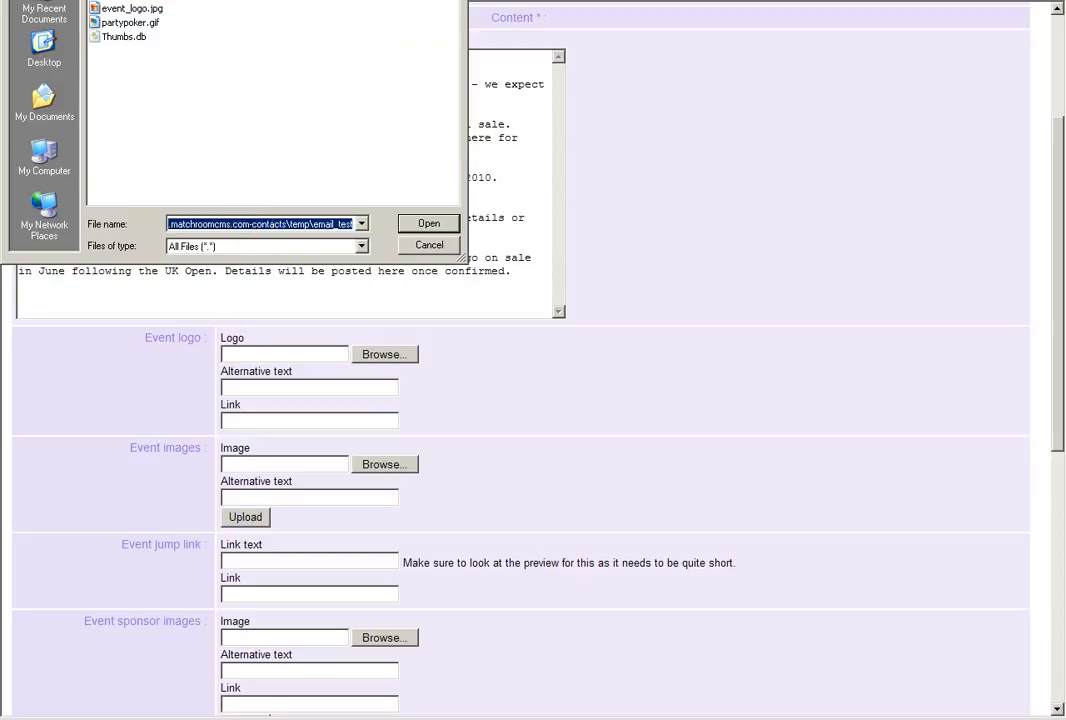
pyautogui.press('Escape')
pyautogui.moveTo(1, 131); pyautogui.dragTo(598, 161)
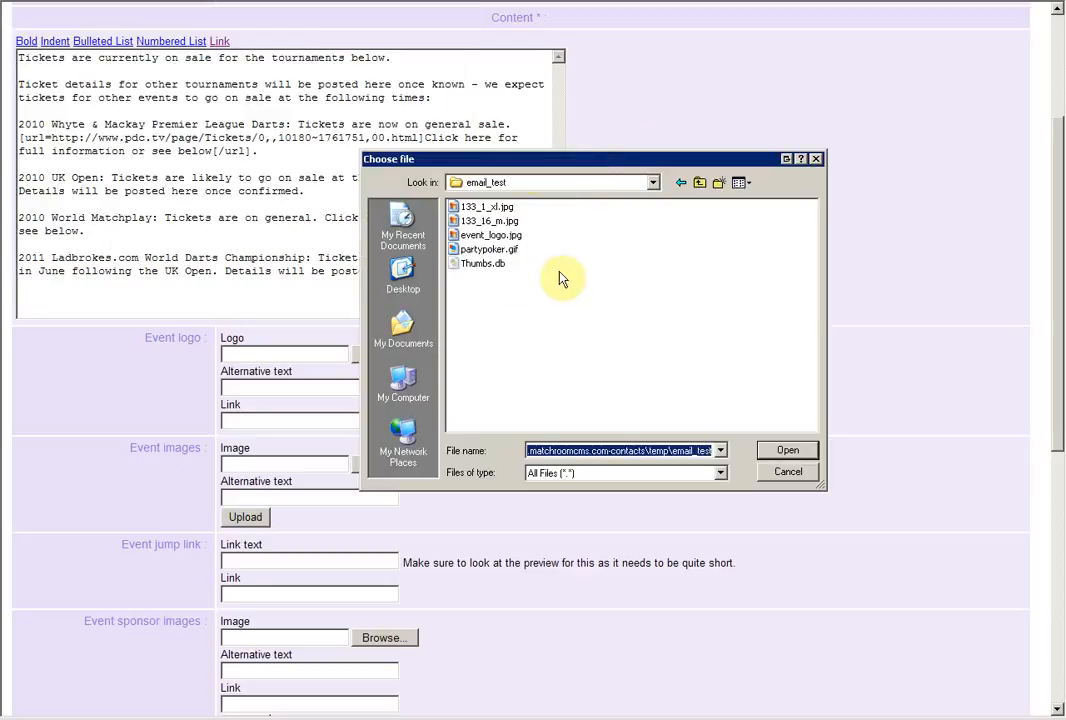
pyautogui.doubleClick(490, 234)
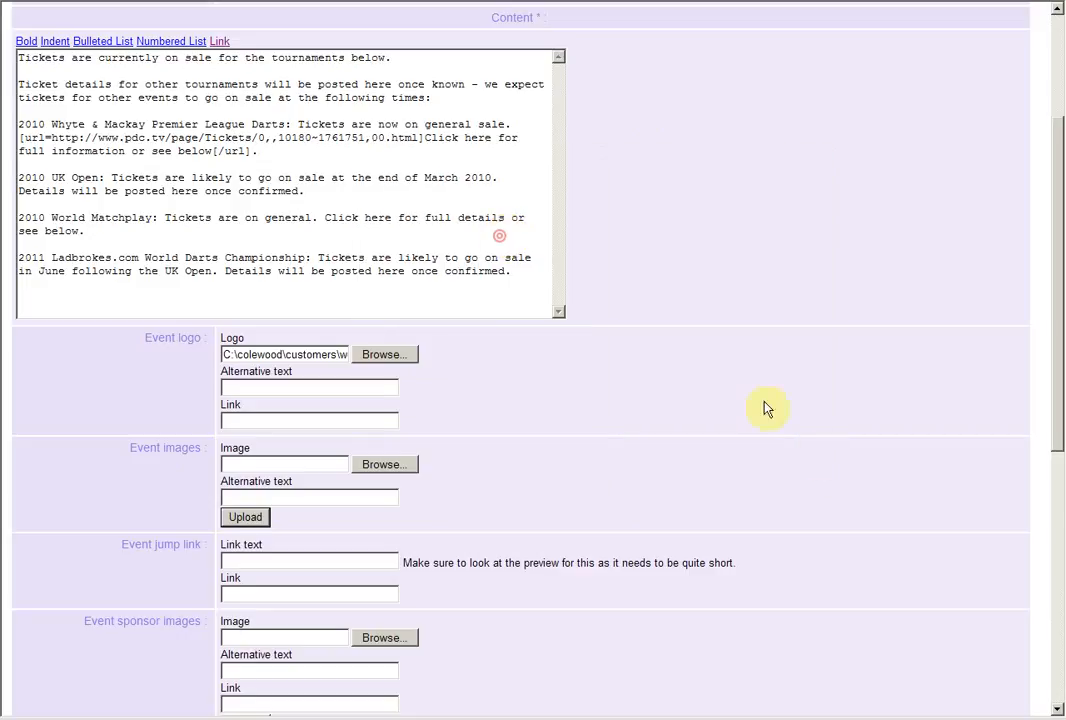
# Set the event logo's alternative text to "Prize Fighter"
pyautogui.click(291, 386)
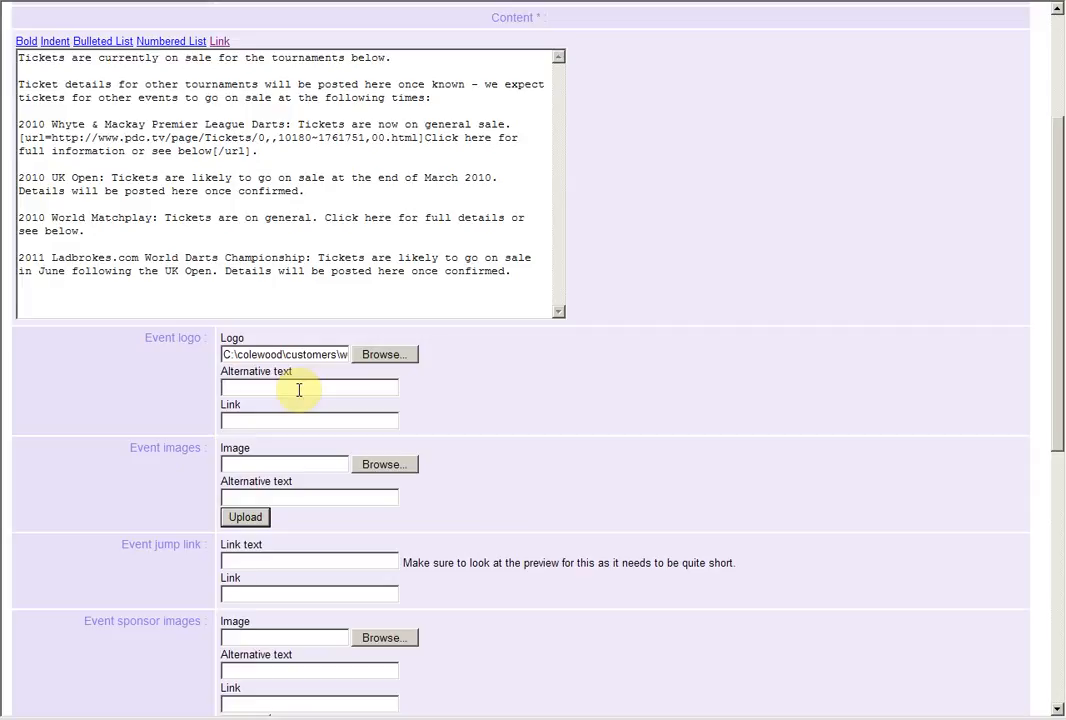
pyautogui.write('Prize Fighter')
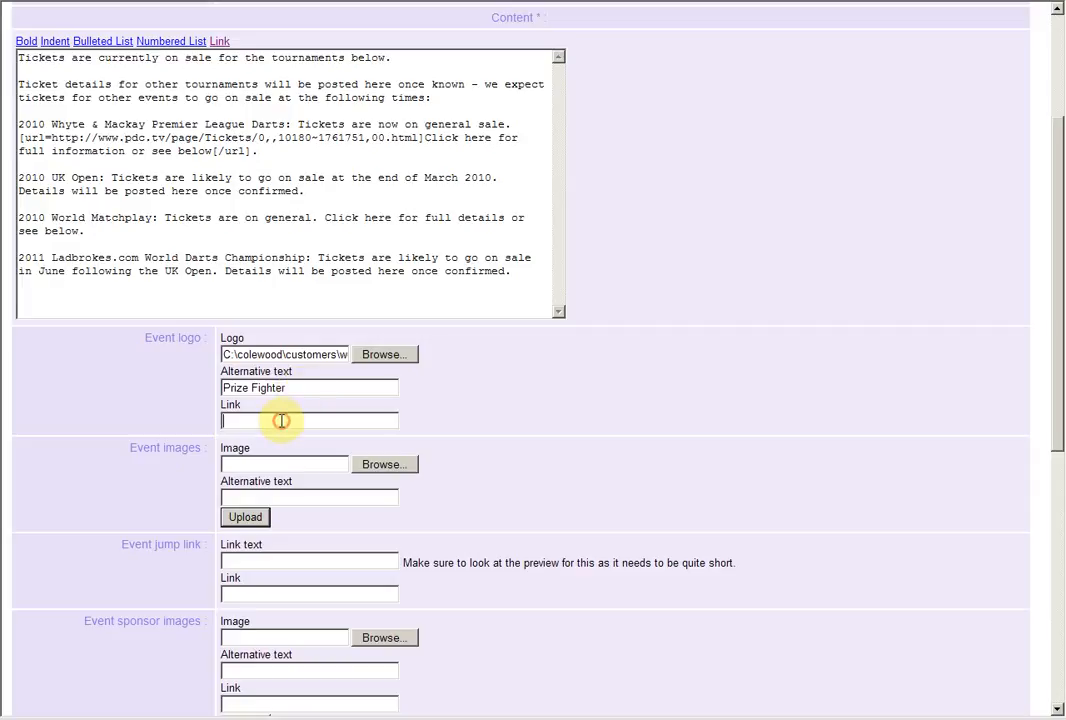
# Upload 133_1_xl.jpg from the email_test folder as an event image
pyautogui.scroll(-4, 278, 376)
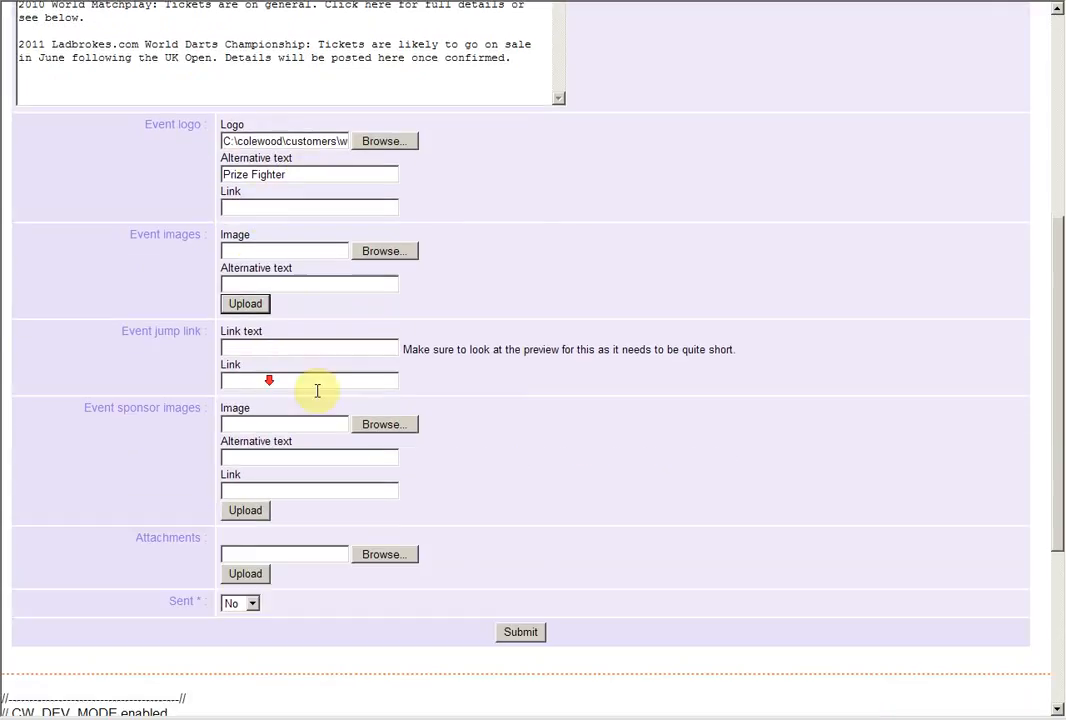
pyautogui.click(390, 252)
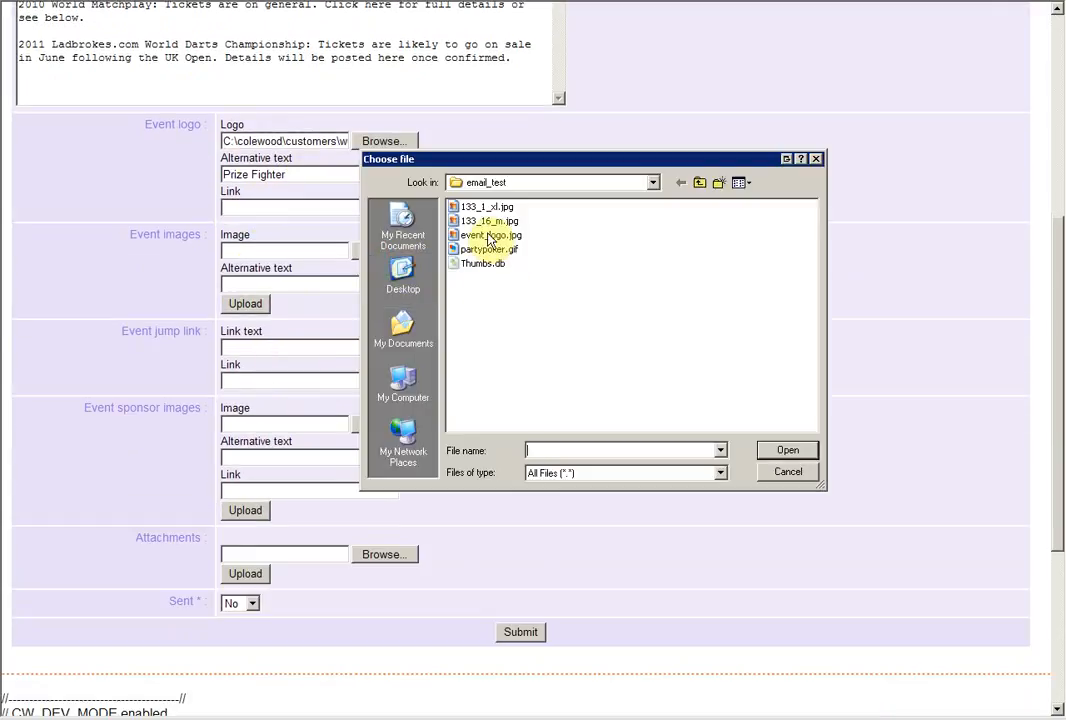
pyautogui.doubleClick(470, 207)
pyautogui.click(258, 303)
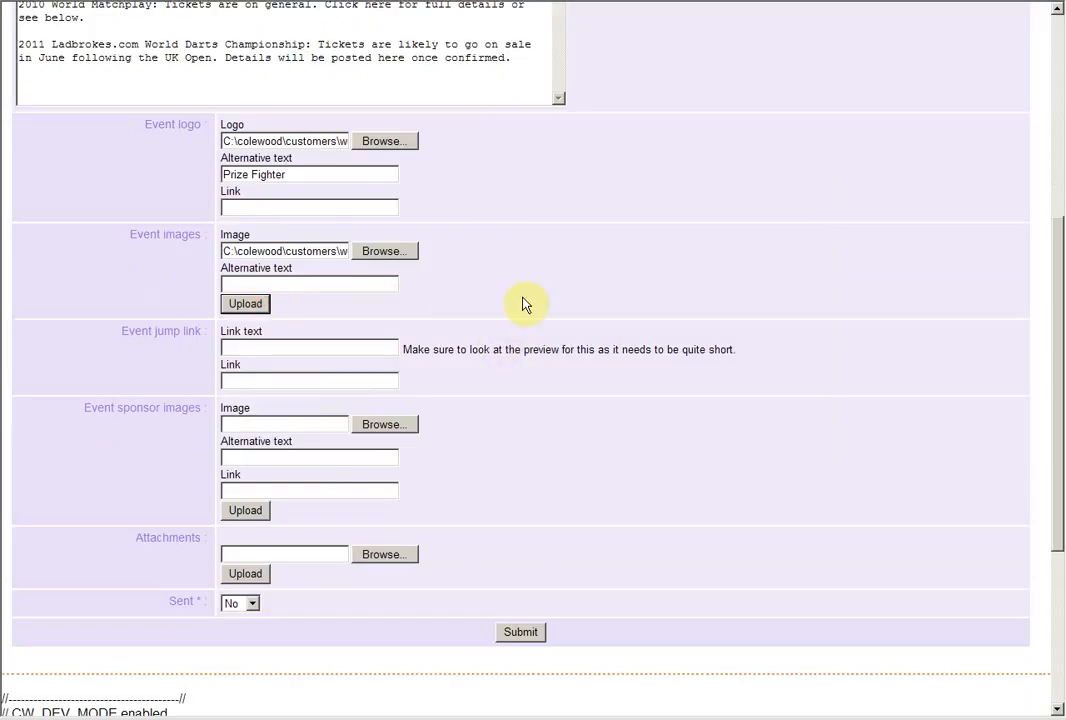
pyautogui.scroll(-7, 480, 500)
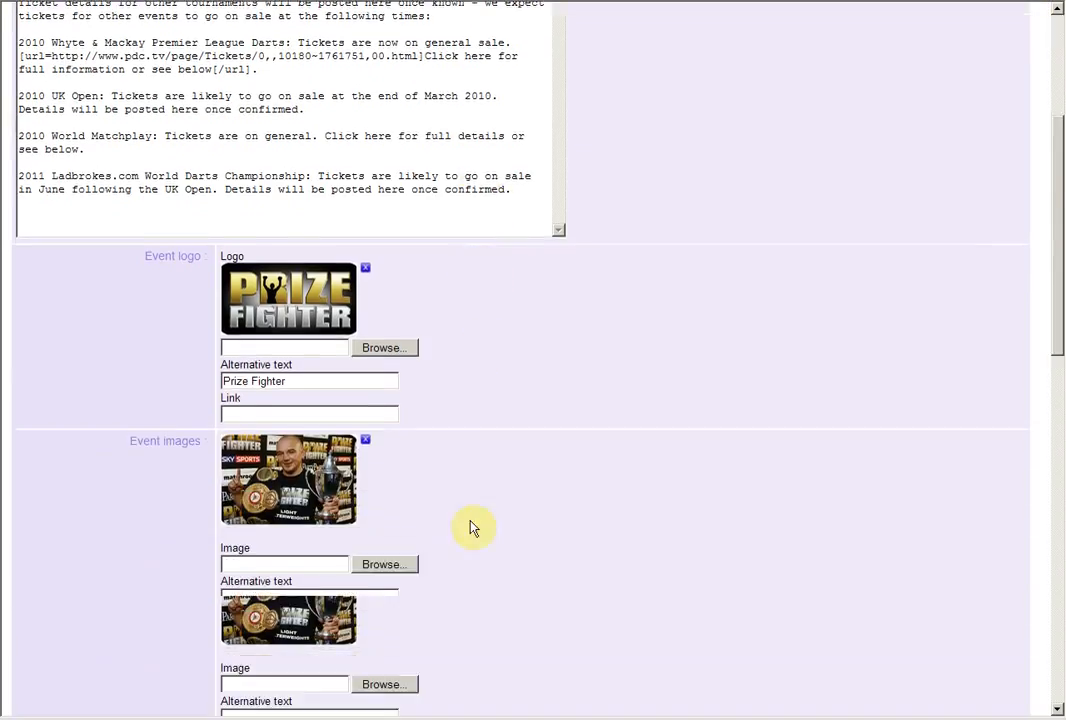
pyautogui.scroll(-3, 473, 528)
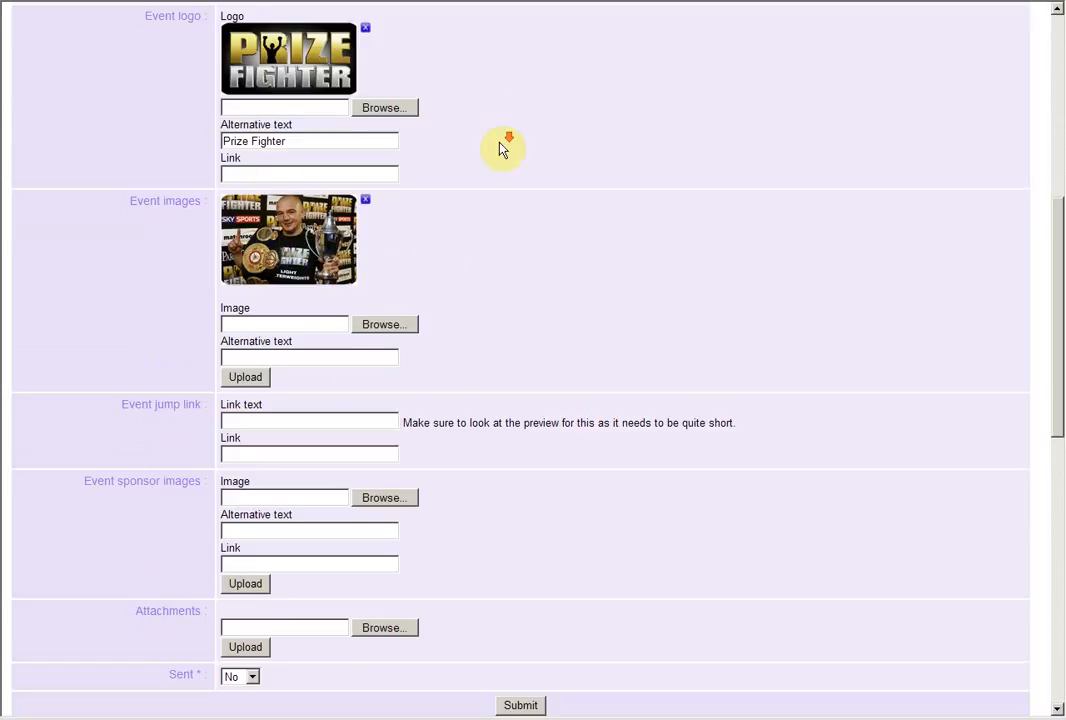
# Fill in the event jump link with the text "Prizefighter" and the copied Tickets page address ending in 10180~726311,00.html
pyautogui.scroll(-3, 262, 324)
pyautogui.click(265, 209)
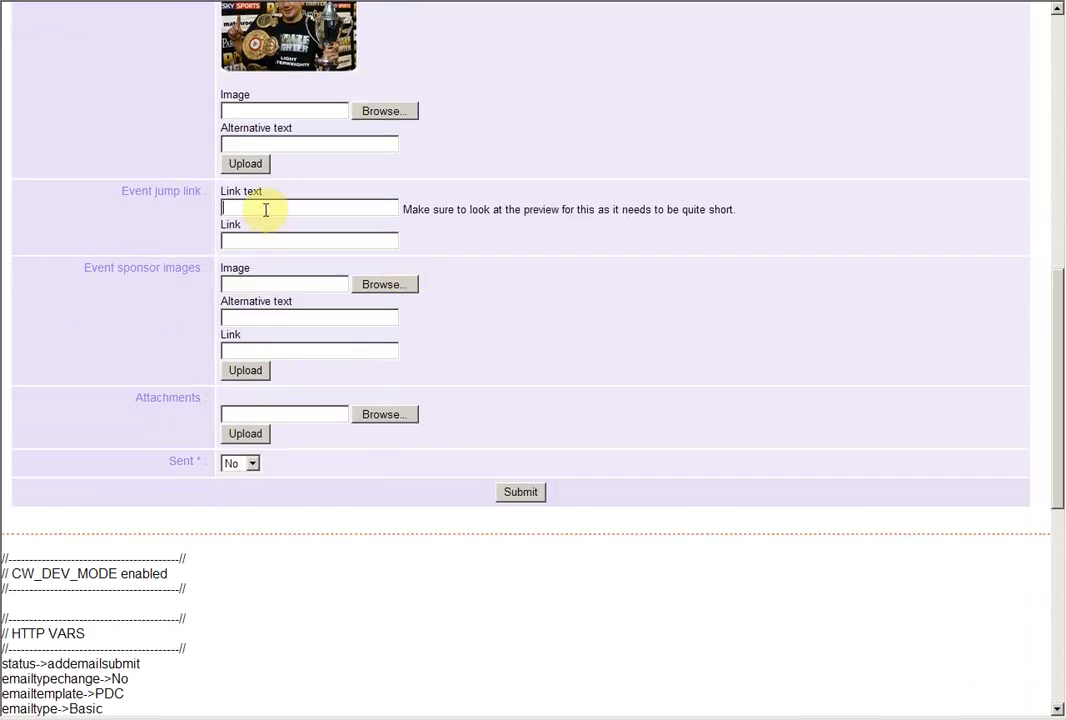
pyautogui.write('Prizeg')
pyautogui.write('ighter')
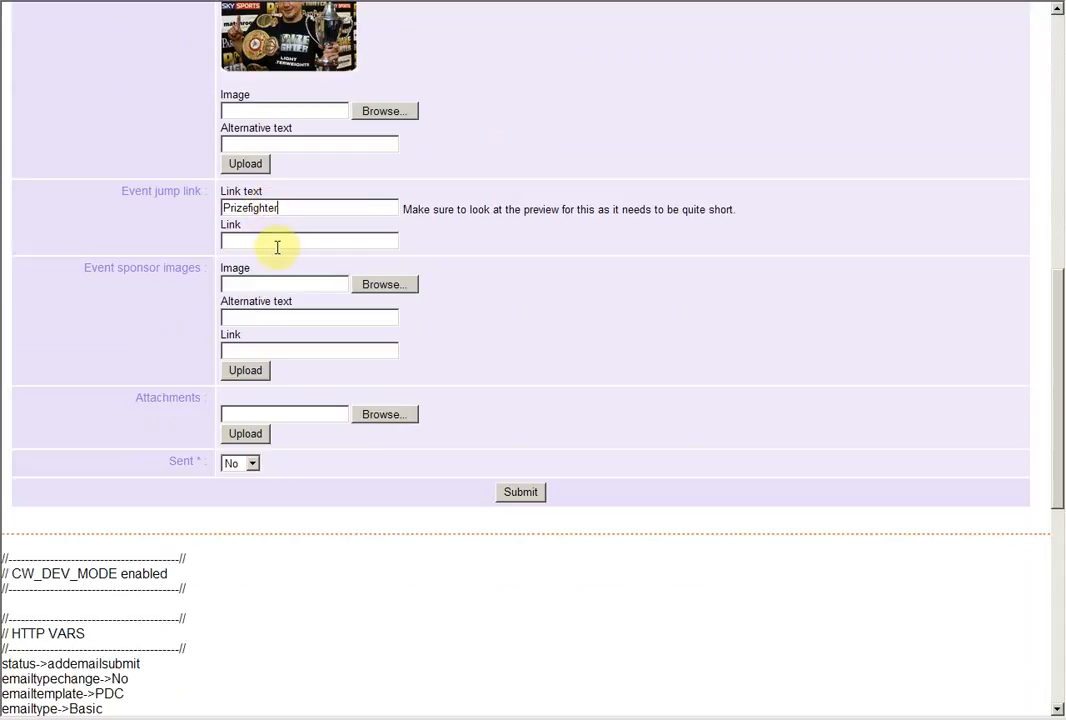
pyautogui.click(276, 240)
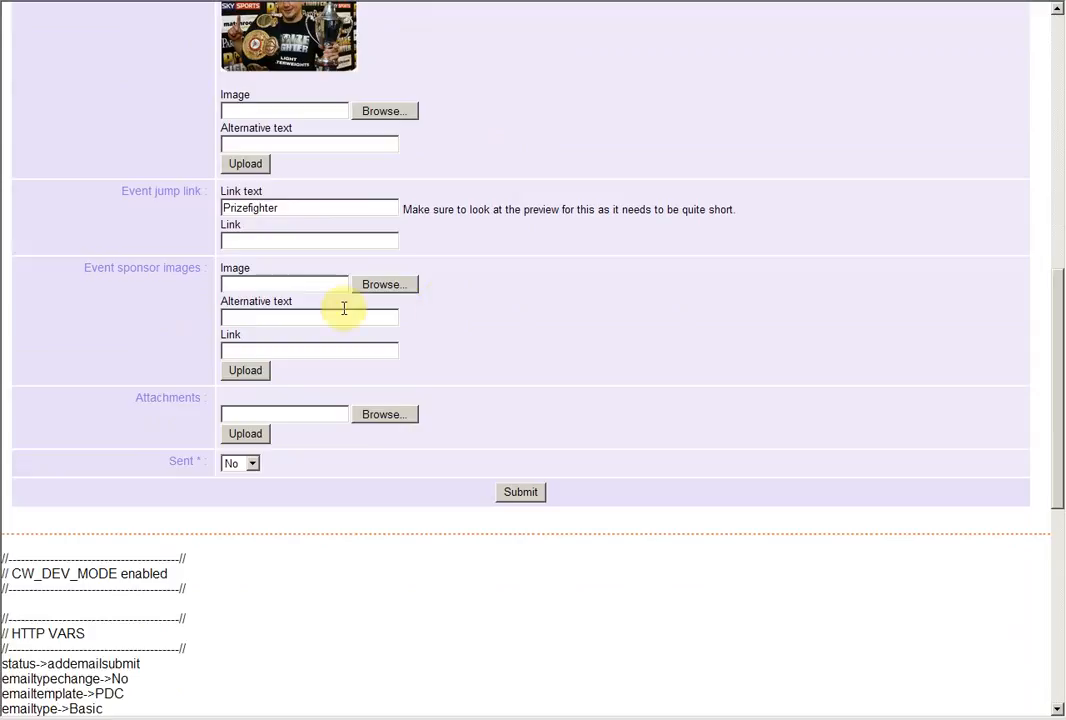
pyautogui.click(281, 240)
pyautogui.hotkey('ctrl', 'v')
pyautogui.doubleClick(305, 207)
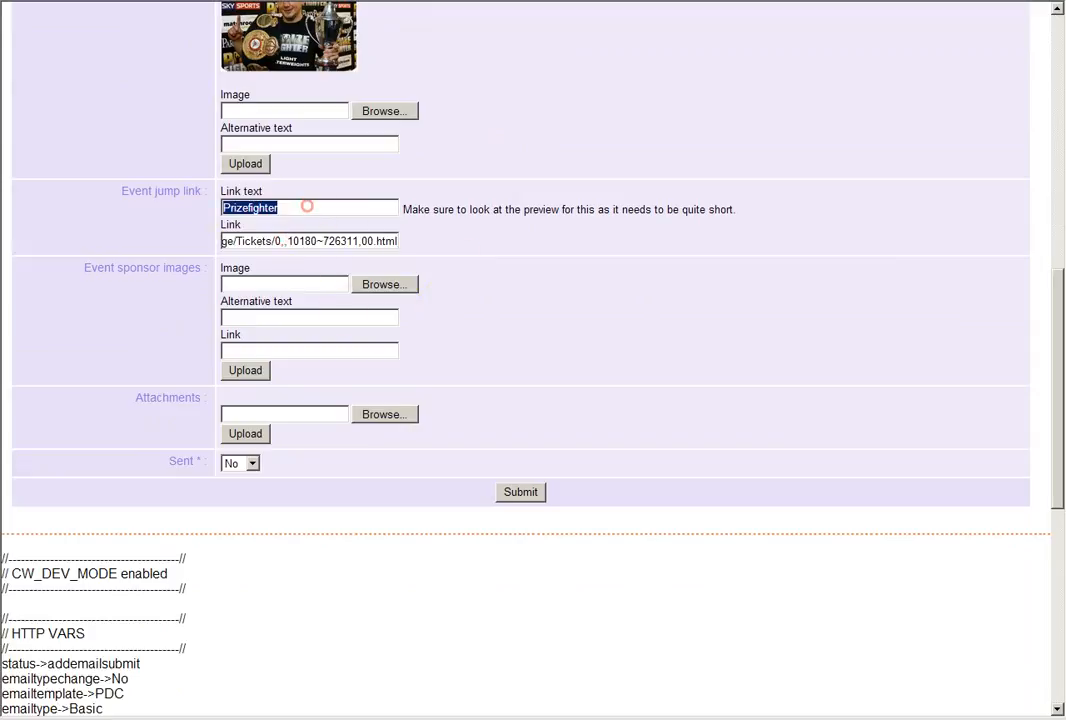
pyautogui.write('PDC')
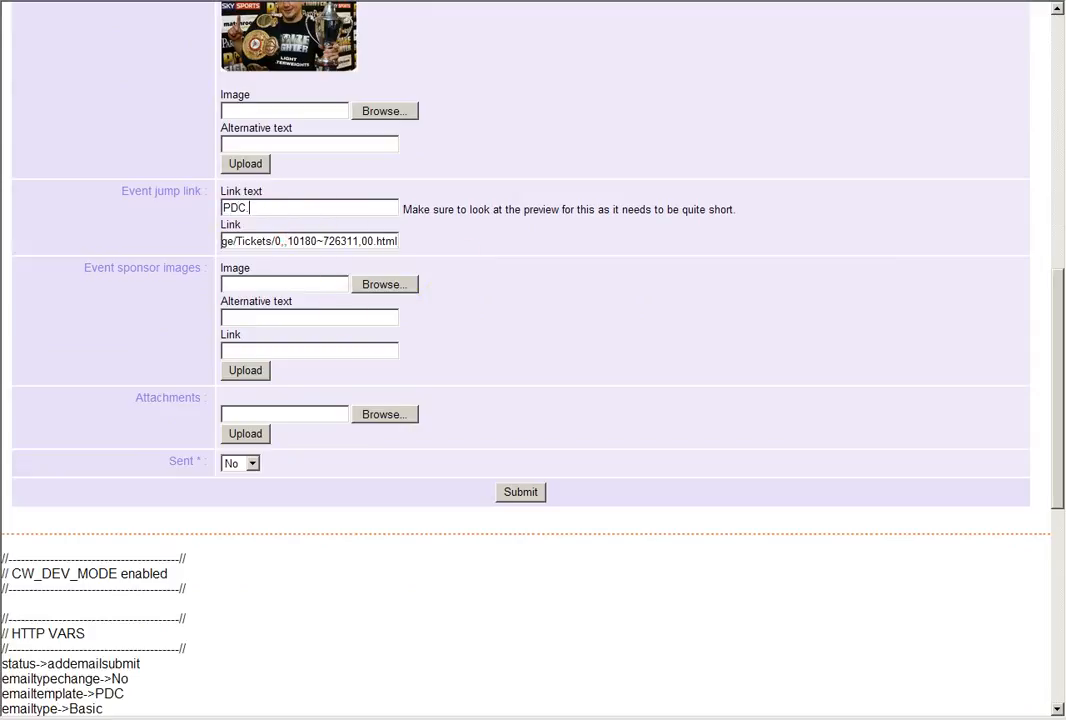
pyautogui.write('.tv')
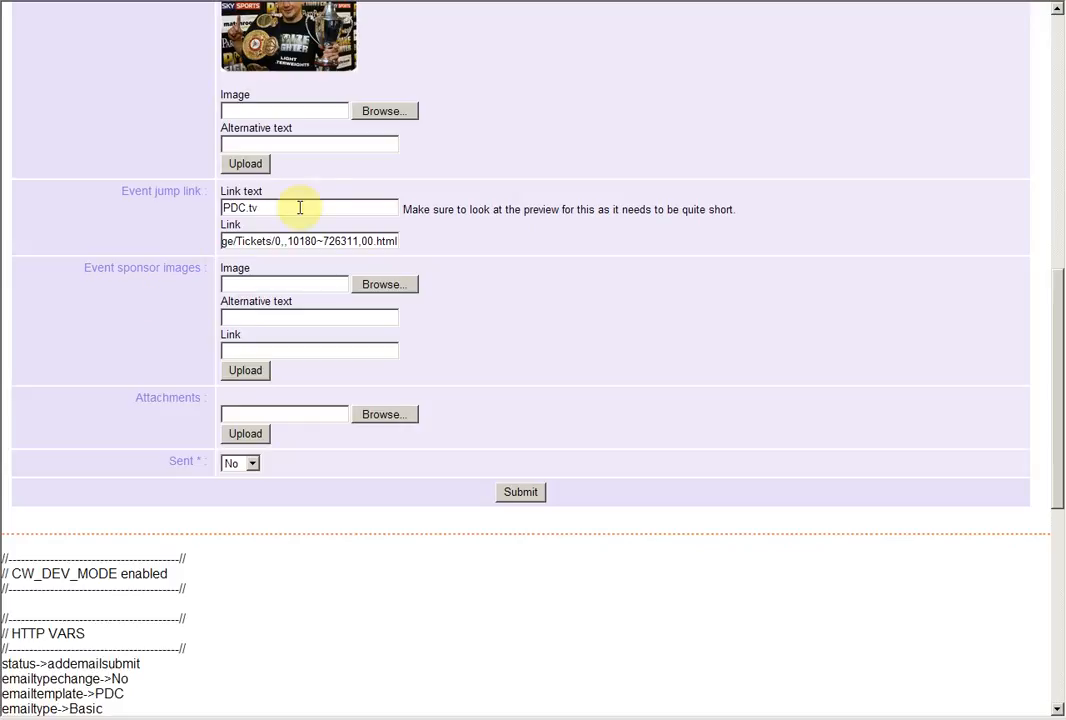
pyautogui.tripleClick(317, 238)
pyautogui.write('http://www.pdc.tv/')
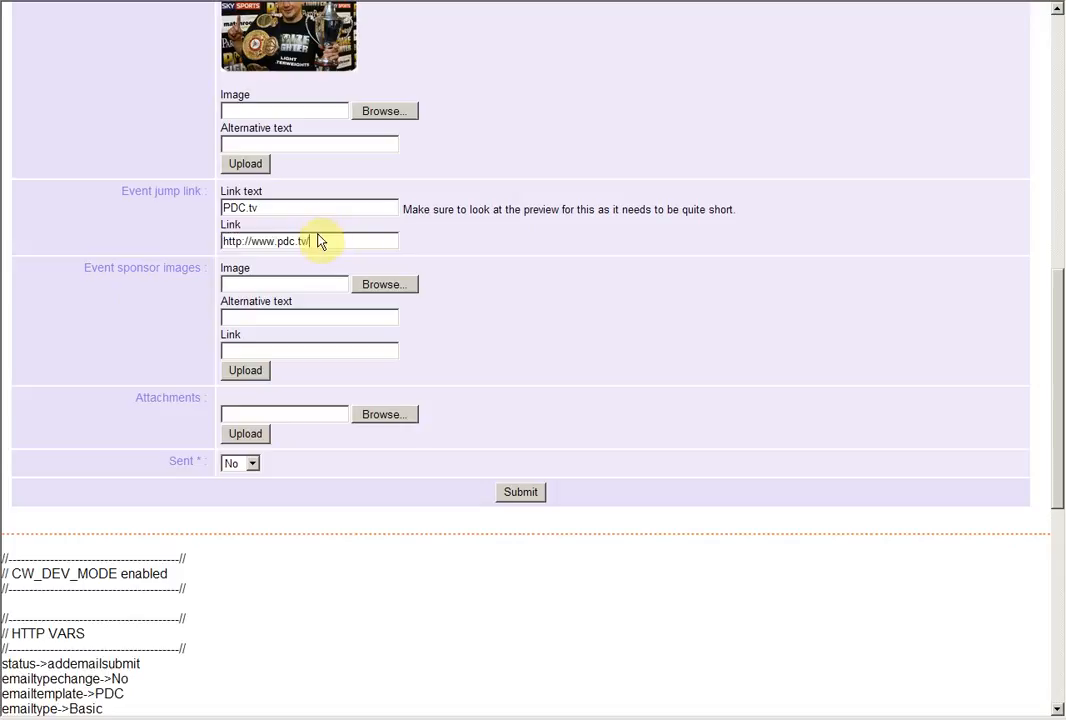
# Upload partypoker.gif from the email_test folder as an event sponsor image, without alternative text or link
pyautogui.scroll(4, 416, 266)
pyautogui.scroll(-3, 497, 557)
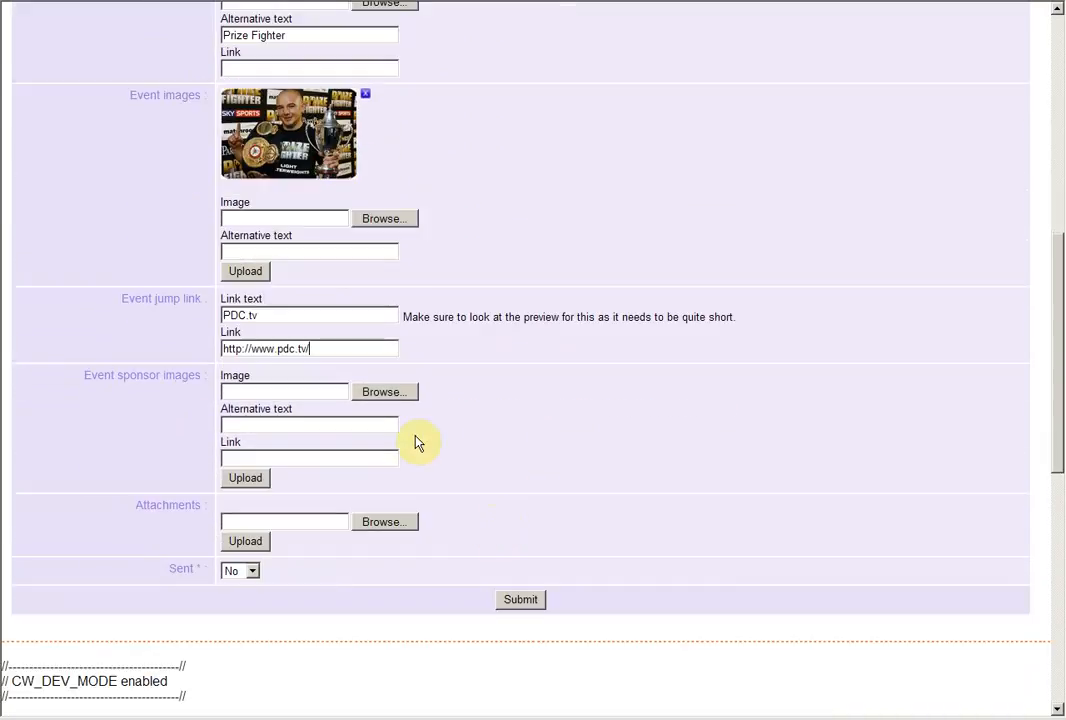
pyautogui.click(362, 392)
pyautogui.click(476, 250)
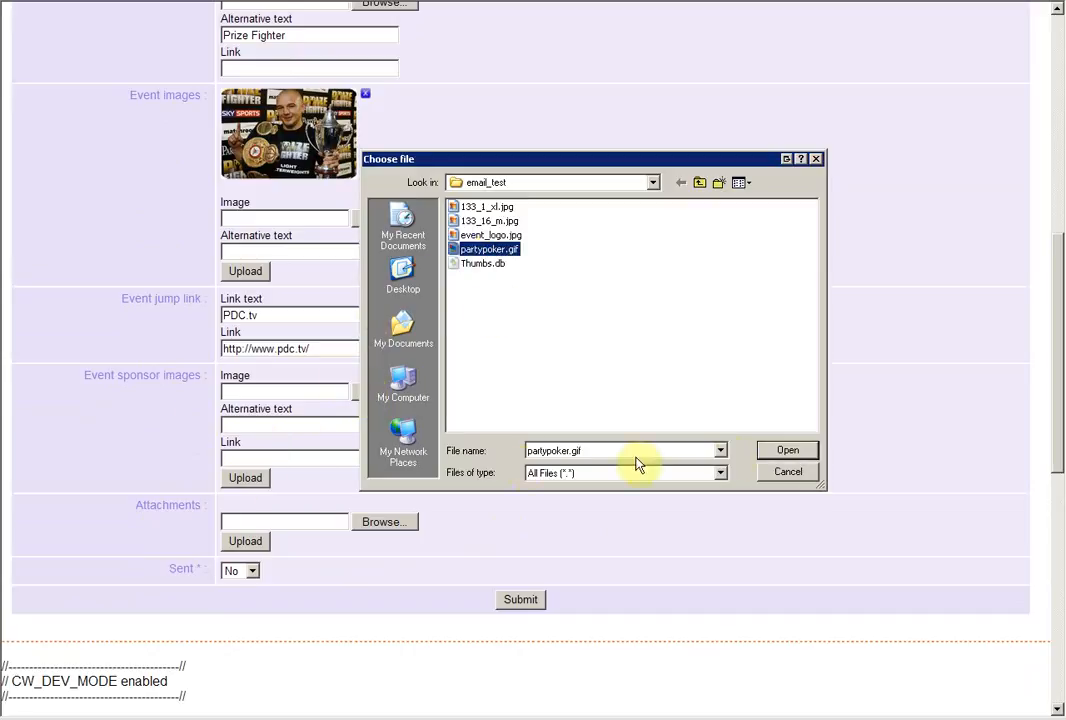
pyautogui.click(770, 449)
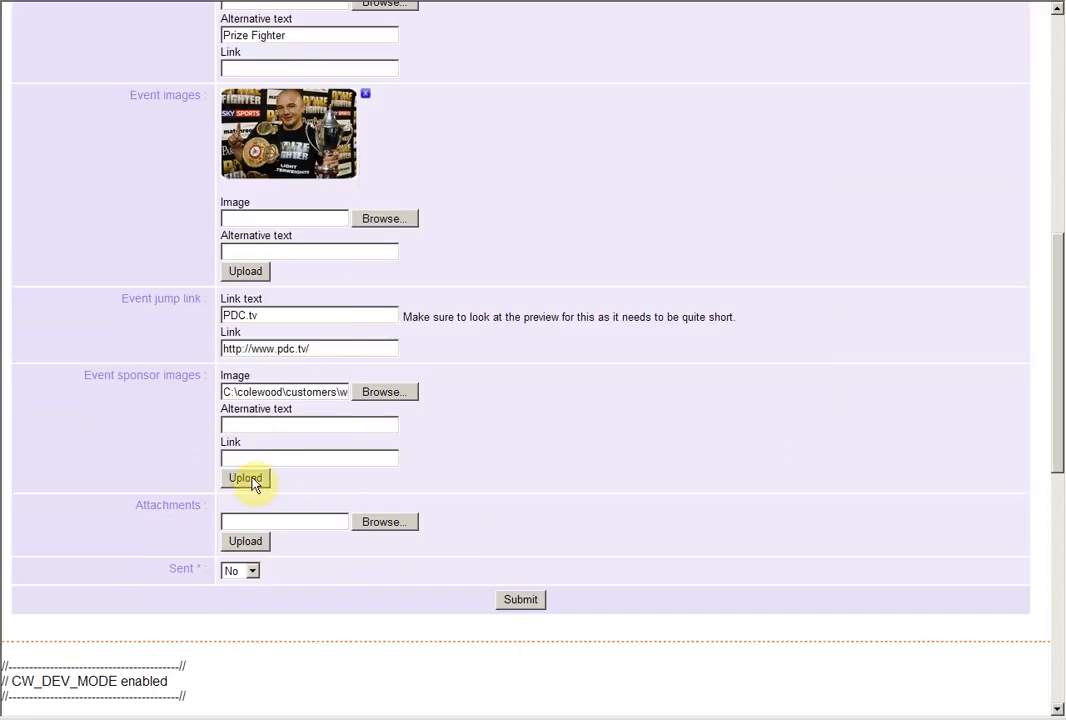
pyautogui.hotkey('ctrl', 'a')
pyautogui.click(285, 458)
pyautogui.click(260, 484)
# Attach 133_1_xl.jpg from the email_test folder to the email and submit the form
pyautogui.scroll(-10, 335, 465)
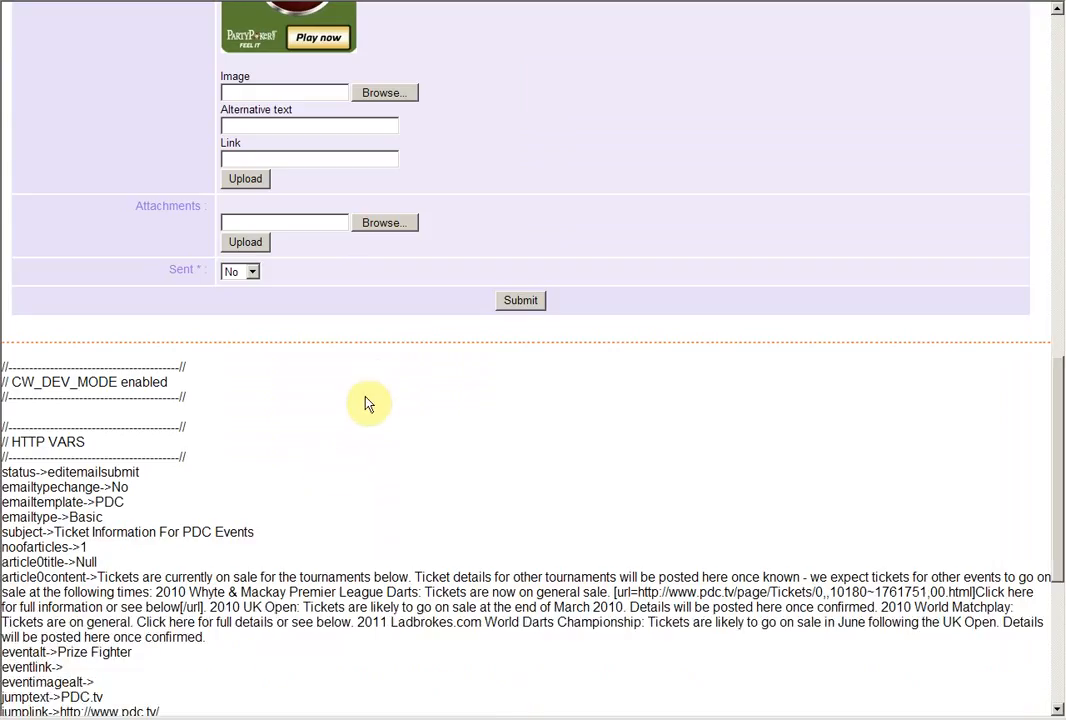
pyautogui.scroll(2, 375, 390)
pyautogui.scroll(1, 379, 373)
pyautogui.click(400, 437)
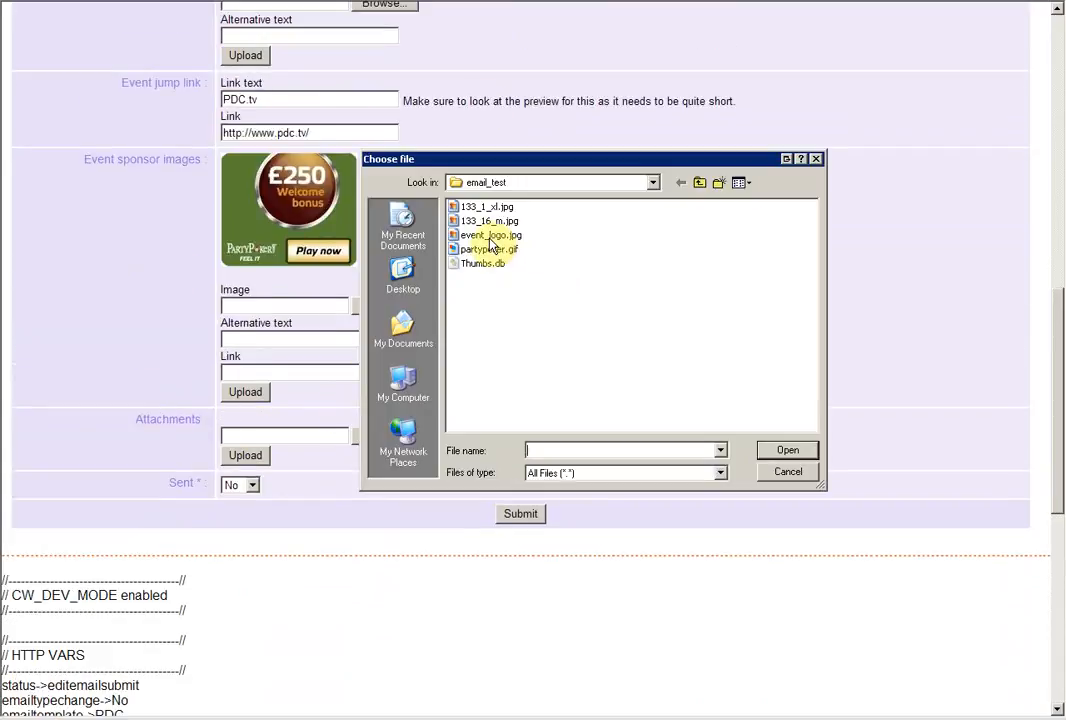
pyautogui.click(487, 207)
pyautogui.click(792, 449)
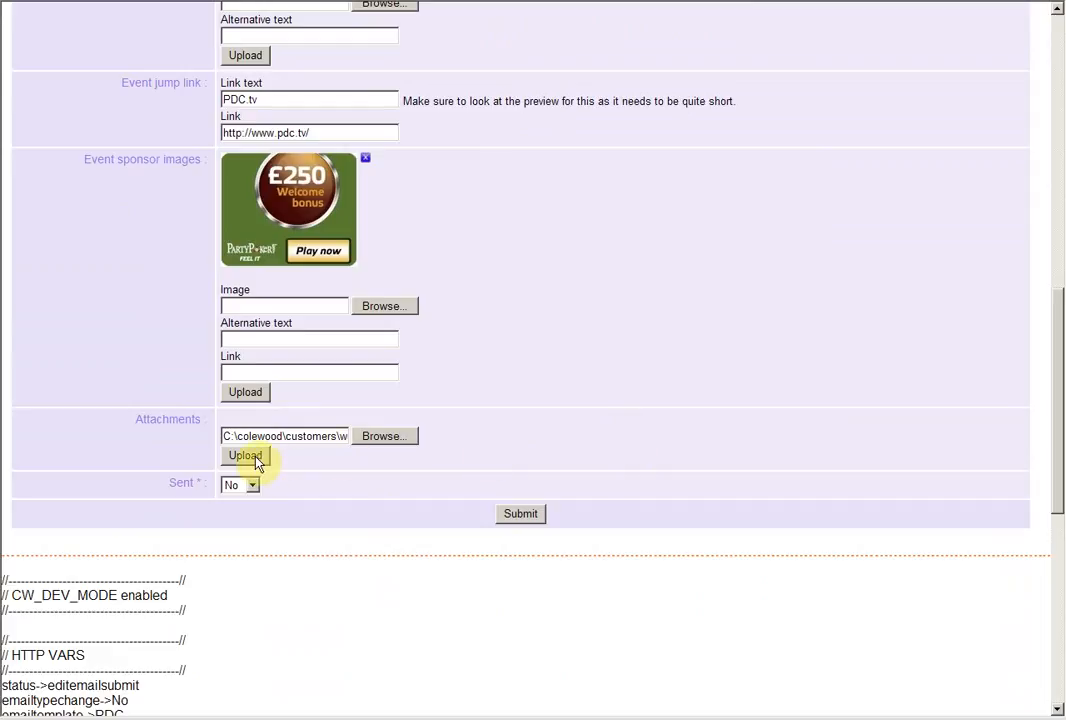
pyautogui.click(522, 513)
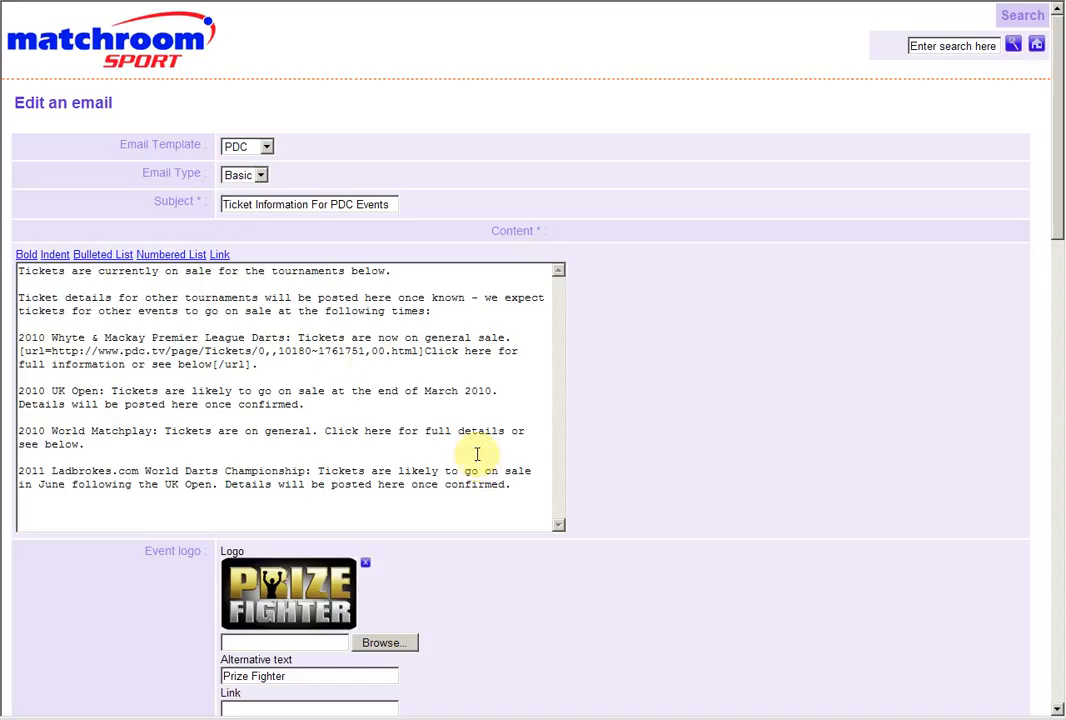
pyautogui.scroll(-10, 477, 456)
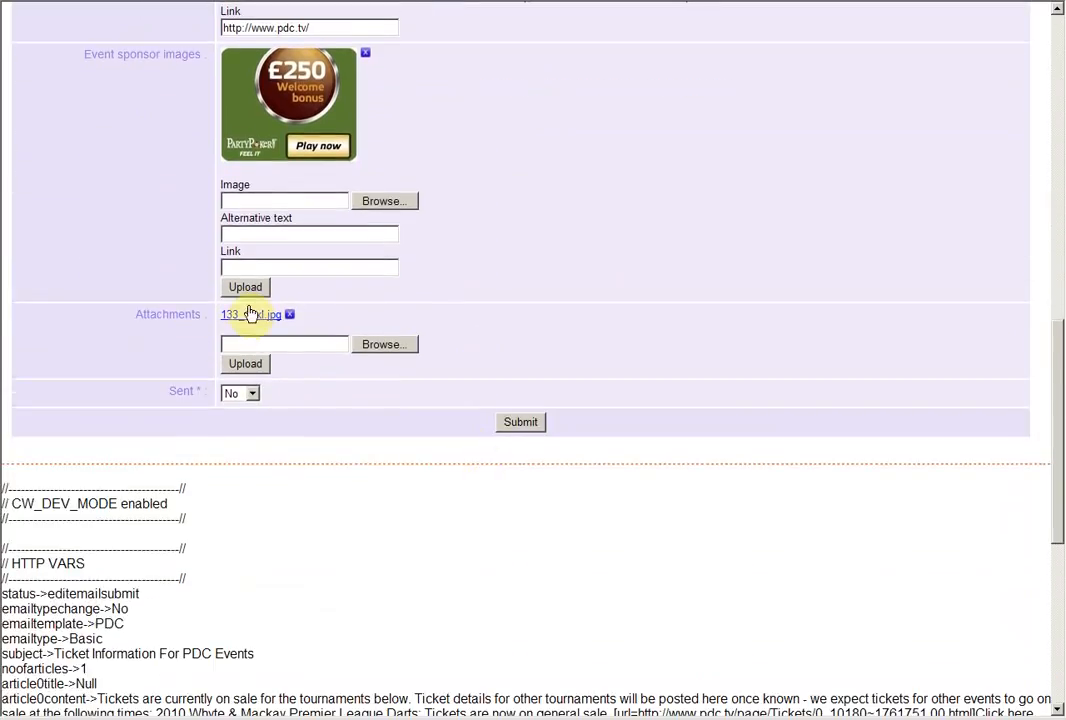
pyautogui.click(522, 425)
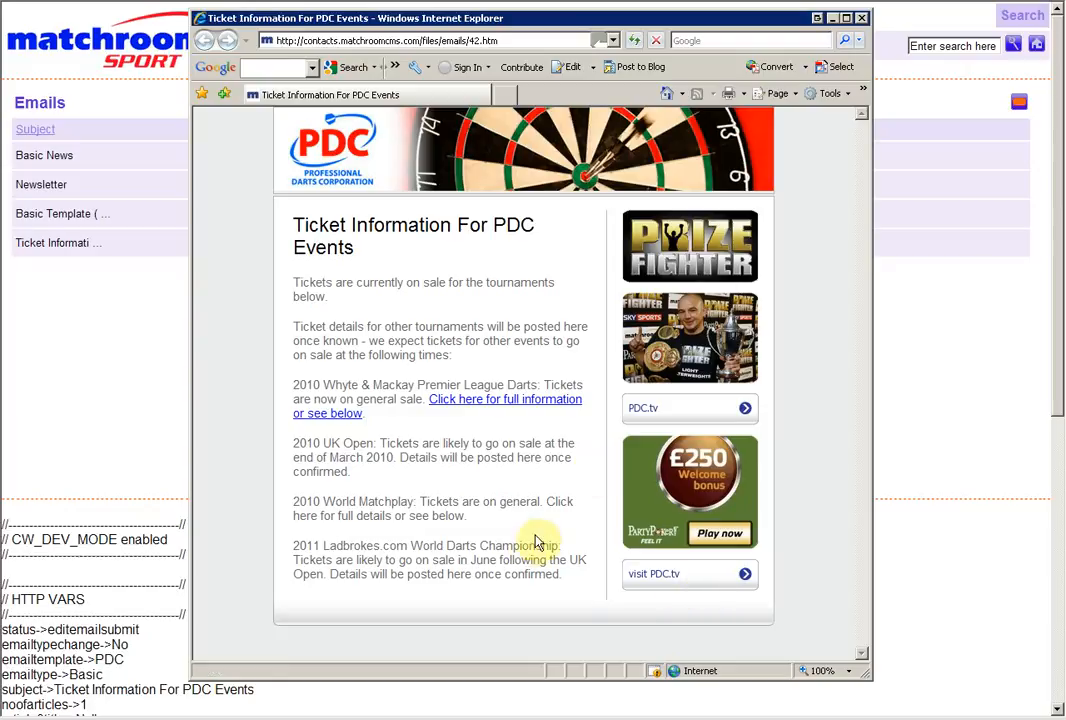
# Review the HTML and plain-text previews of the ticket information email and close both
pyautogui.moveTo(300, 218); pyautogui.dragTo(545, 546)
pyautogui.click(547, 503)
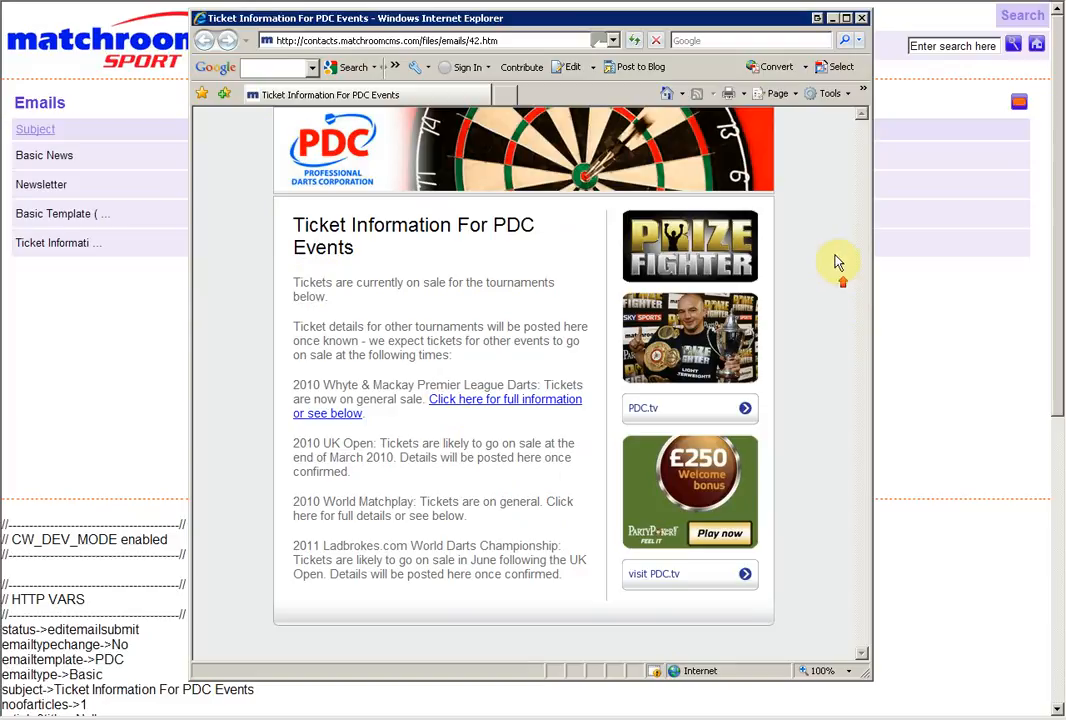
pyautogui.click(862, 18)
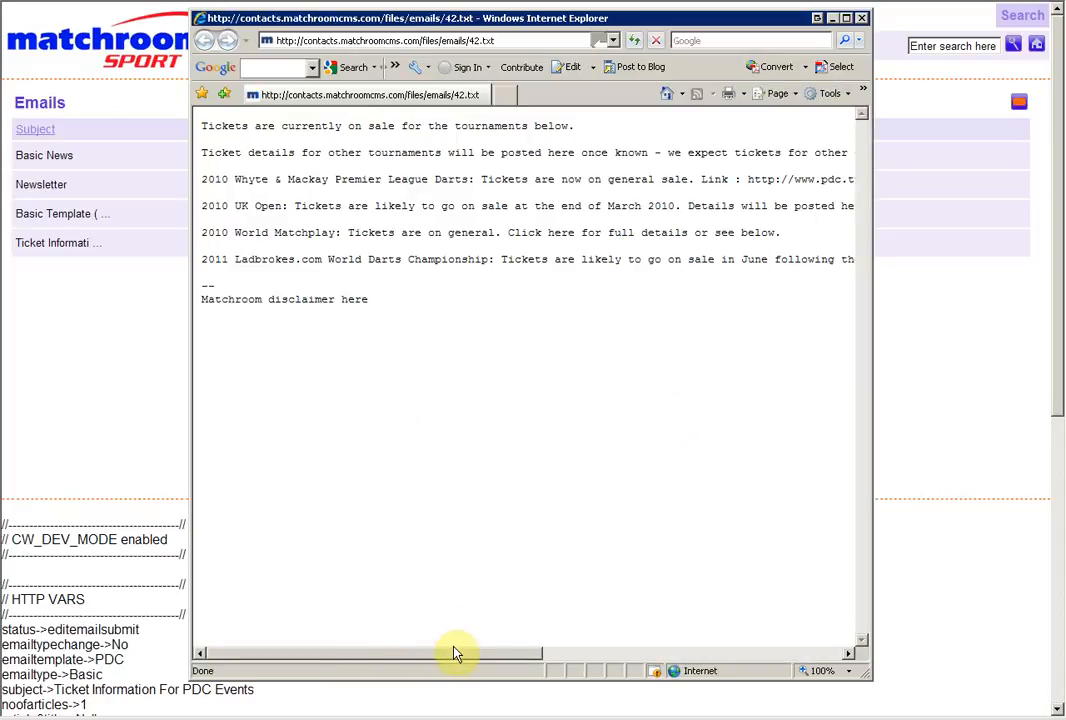
pyautogui.moveTo(455, 653); pyautogui.dragTo(250, 645)
pyautogui.click(861, 18)
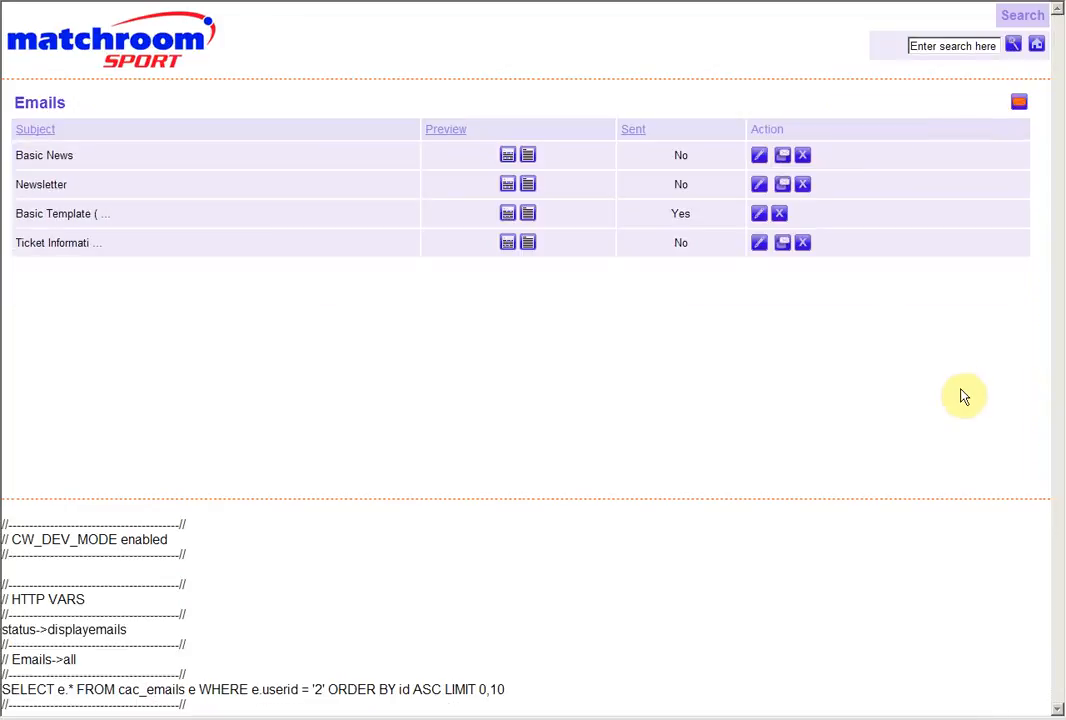
# Start sending the ticket information email to a list and check its HTML and plain-text previews
pyautogui.click(783, 244)
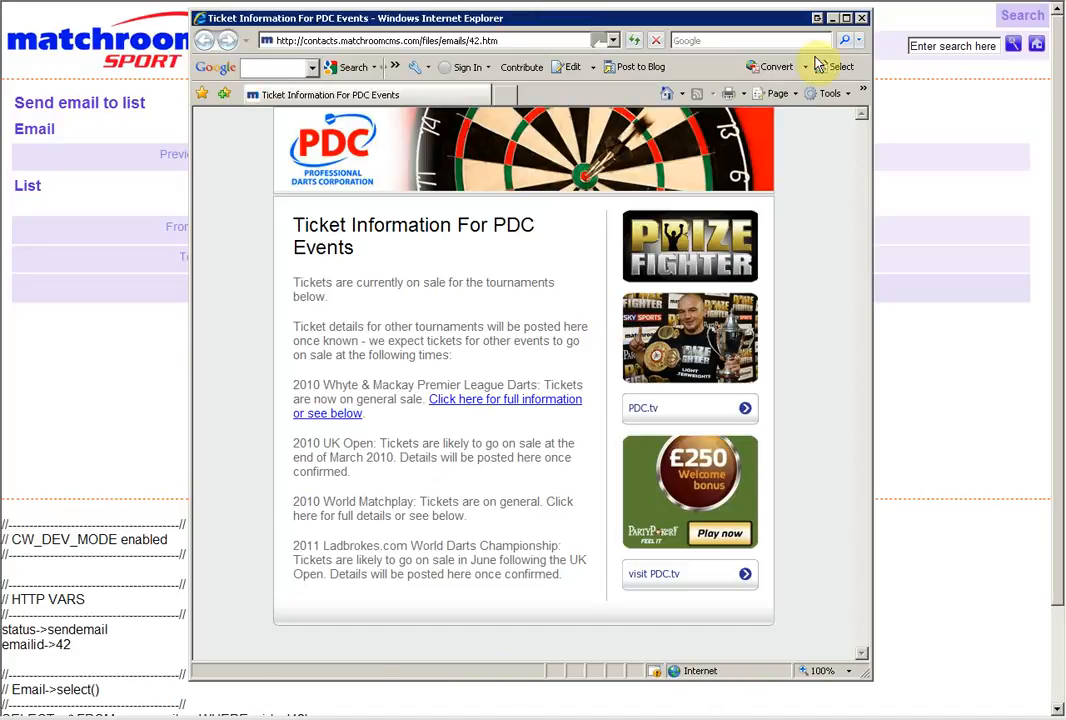
pyautogui.click(866, 19)
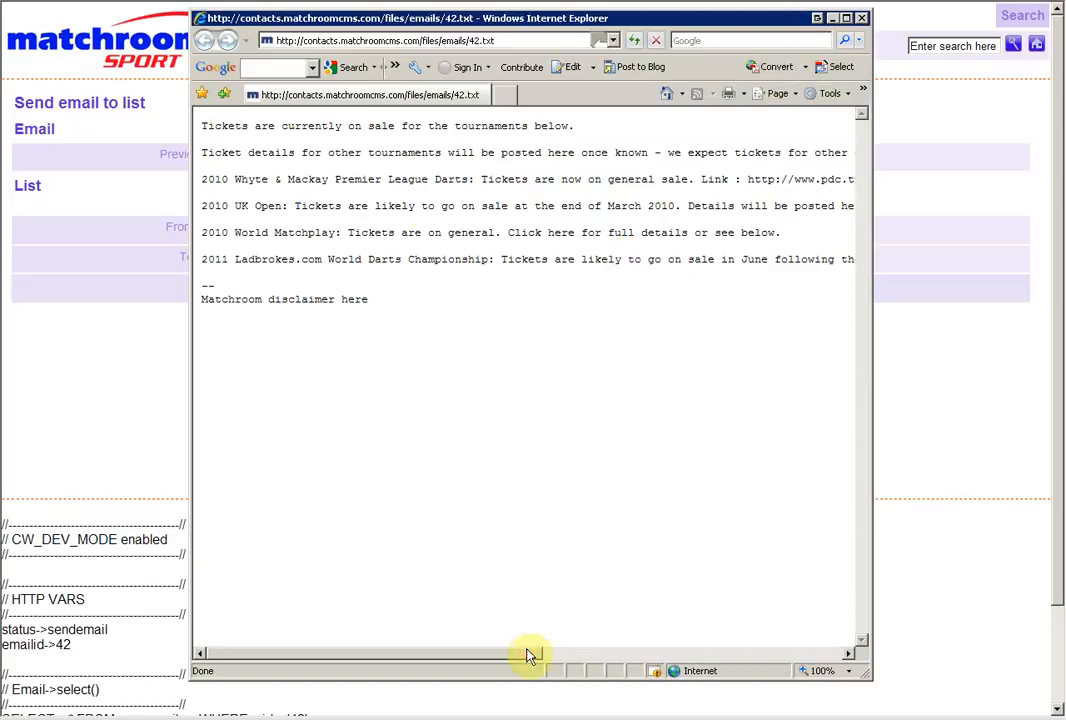
pyautogui.moveTo(530, 655); pyautogui.dragTo(346, 574)
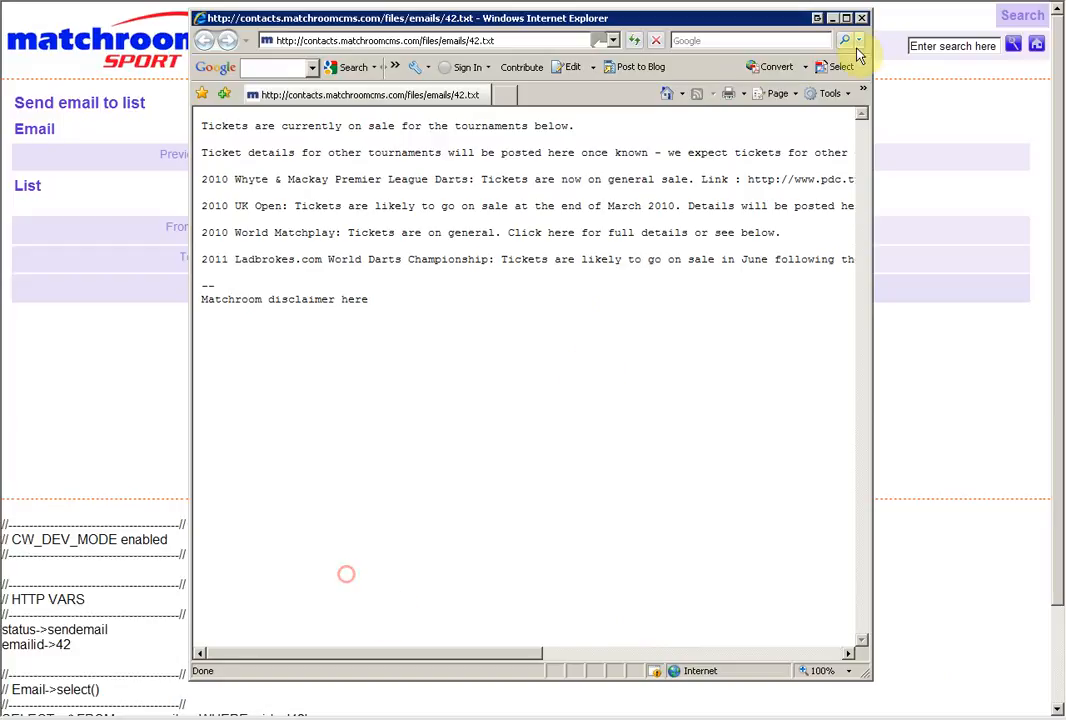
pyautogui.click(861, 18)
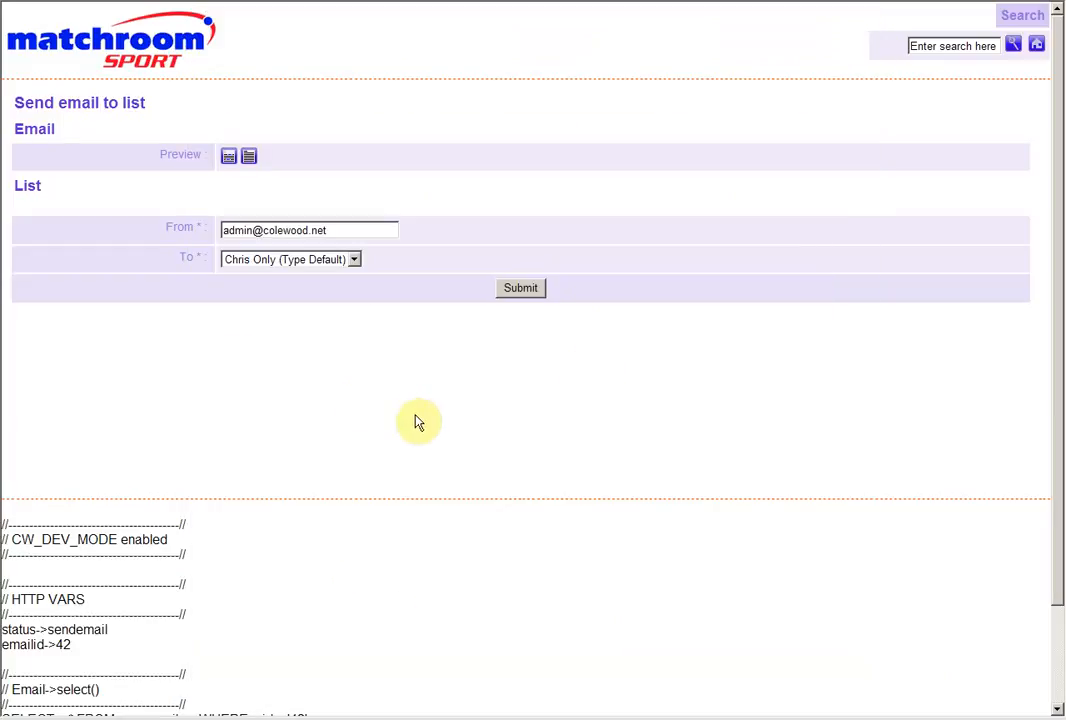
# Choose GSoD (Type Default) as the recipient list
pyautogui.click(412, 412)
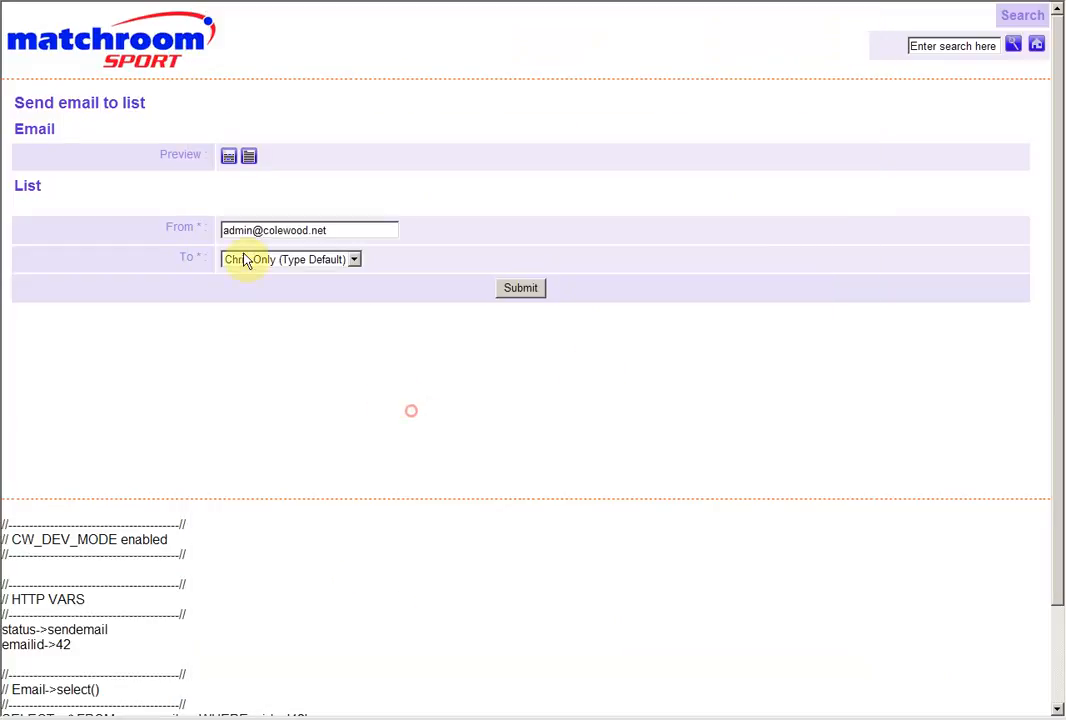
pyautogui.click(316, 262)
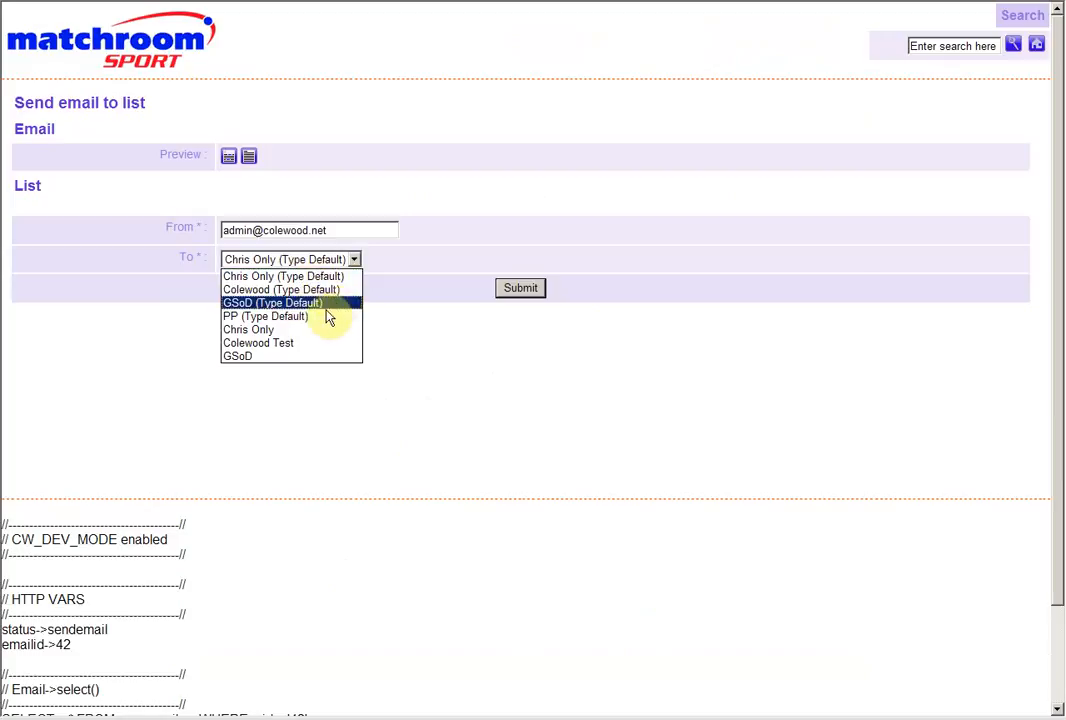
pyautogui.click(250, 303)
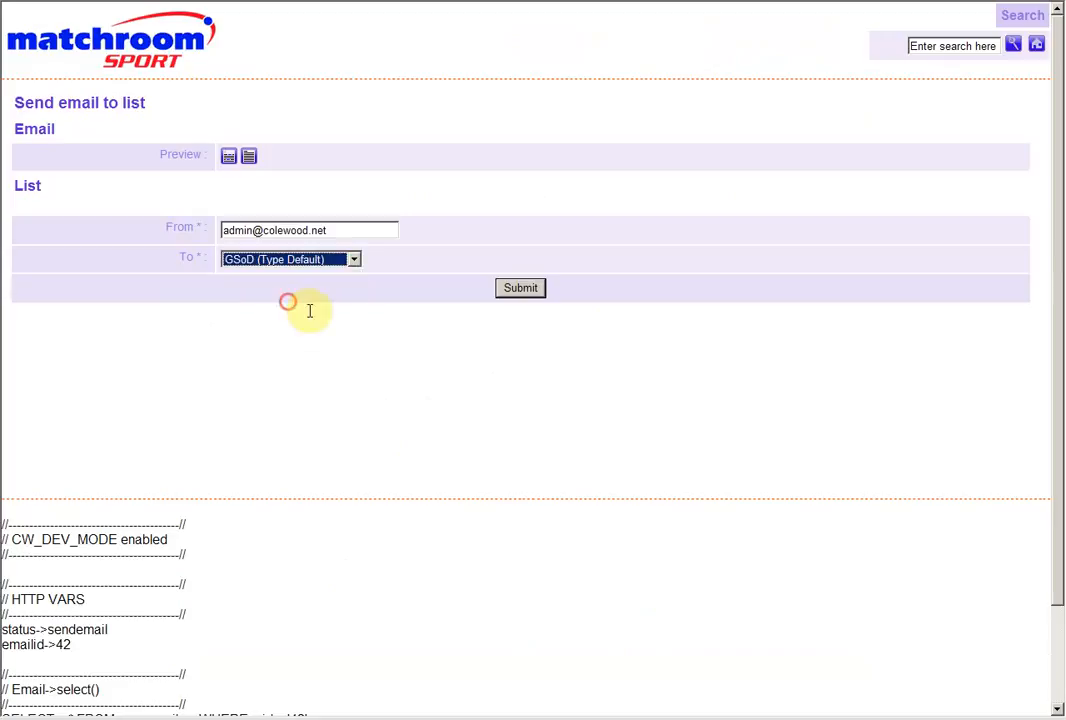
pyautogui.click(414, 266)
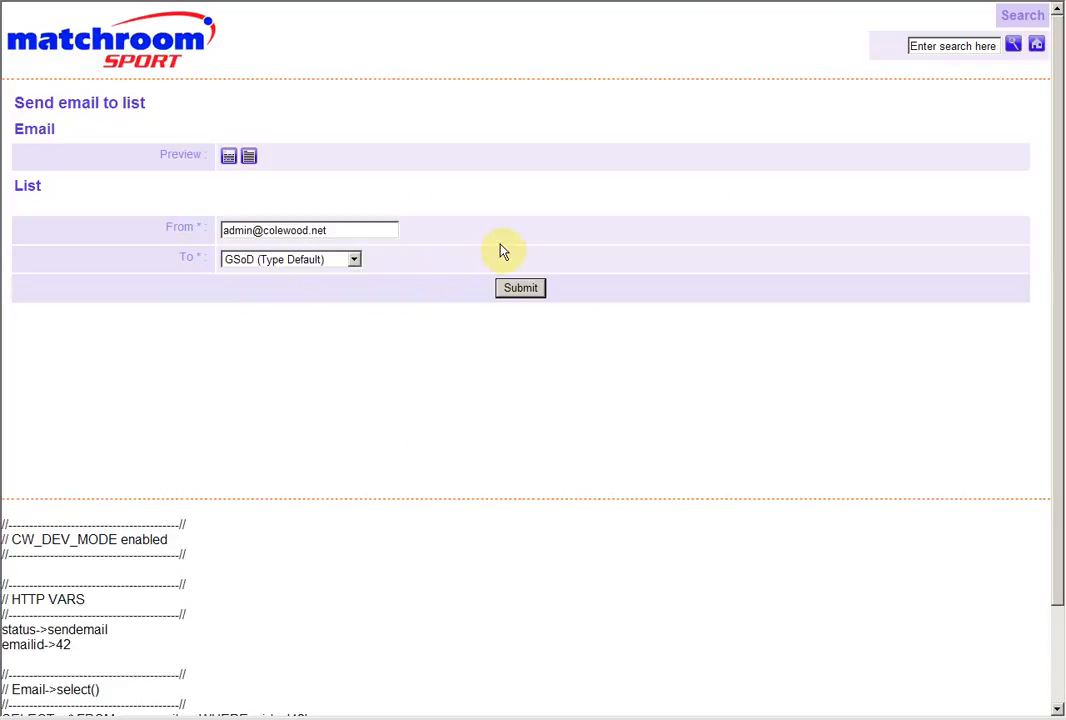
# Send the email to the first Type Default list offered and finish the sending process
pyautogui.click(331, 262)
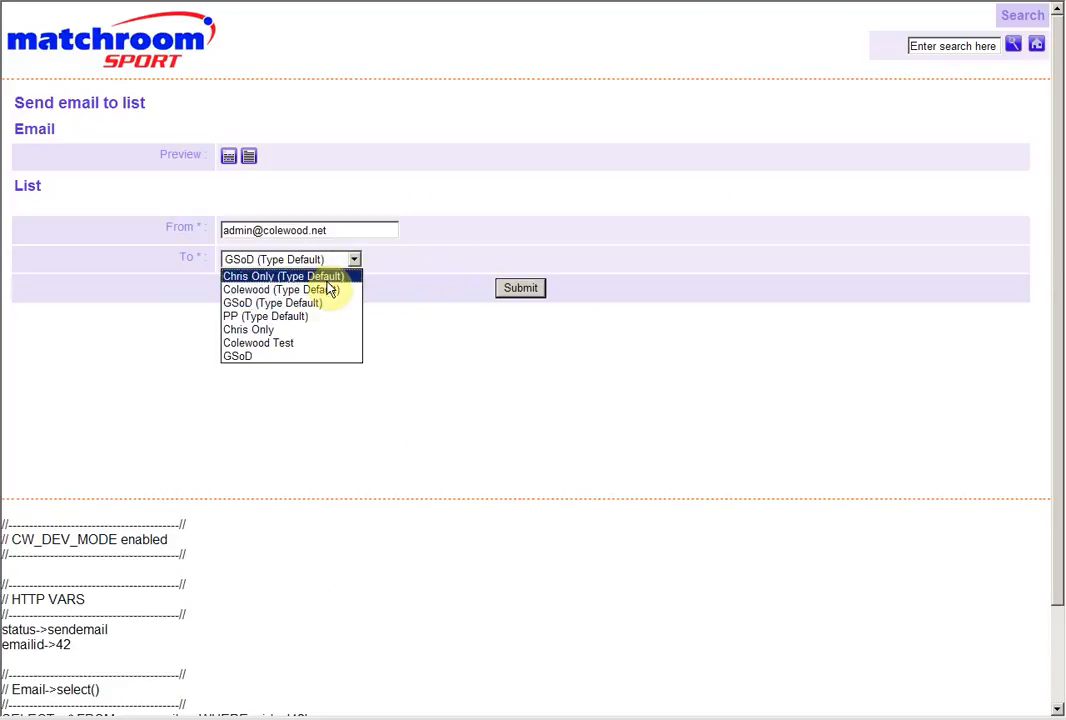
pyautogui.click(270, 276)
pyautogui.click(476, 231)
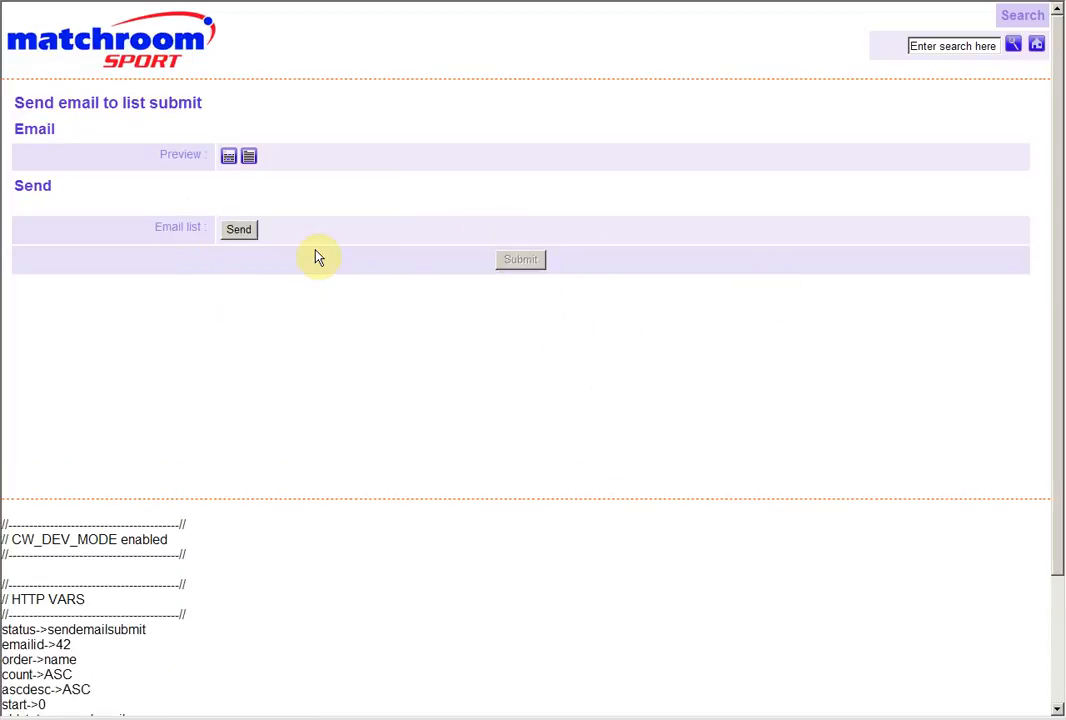
pyautogui.click(239, 230)
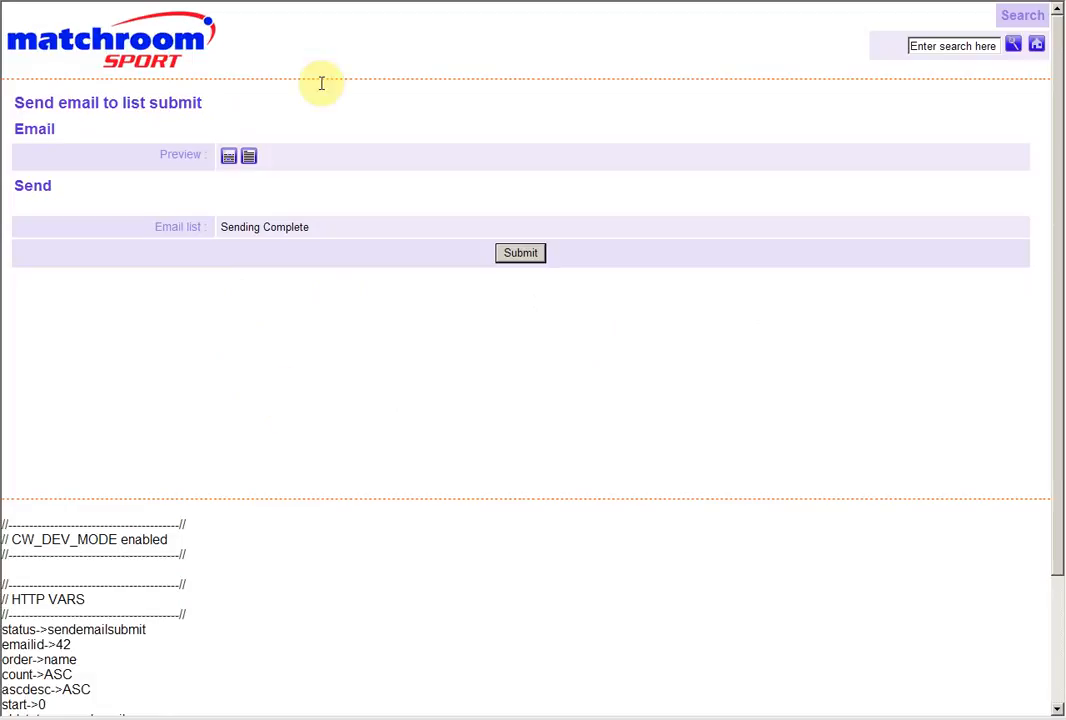
pyautogui.click(519, 254)
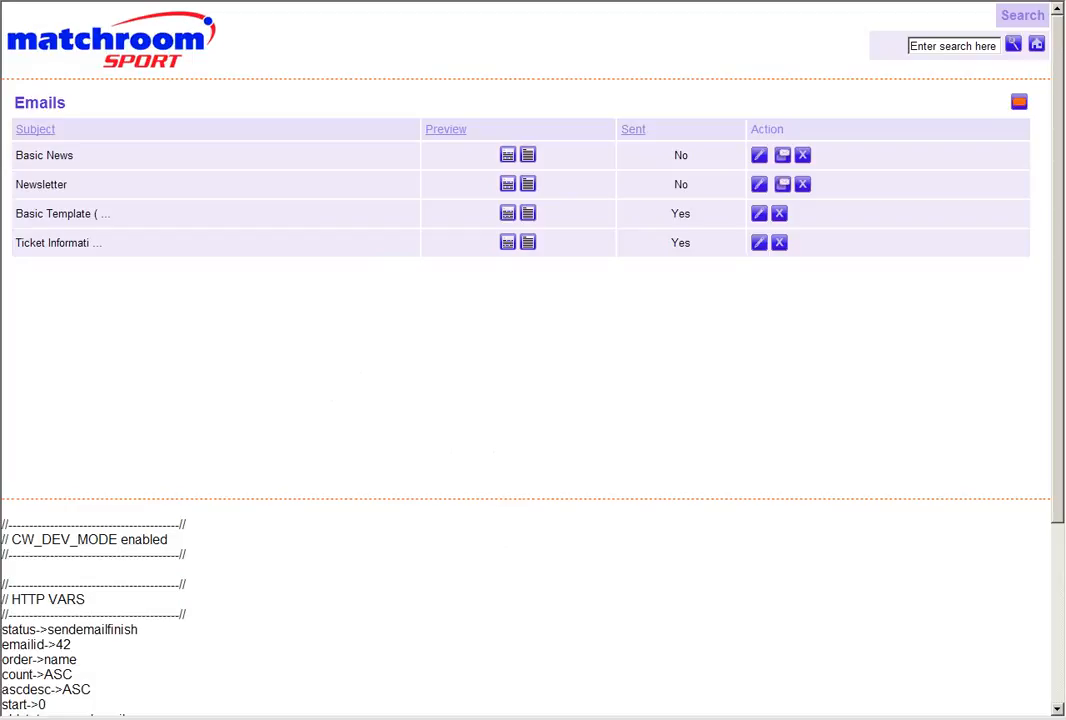
# Examine the received ticket information email in Thunderbird, including its layout, images and attachment, and close it
pyautogui.moveTo(97, 46); pyautogui.dragTo(443, 41)
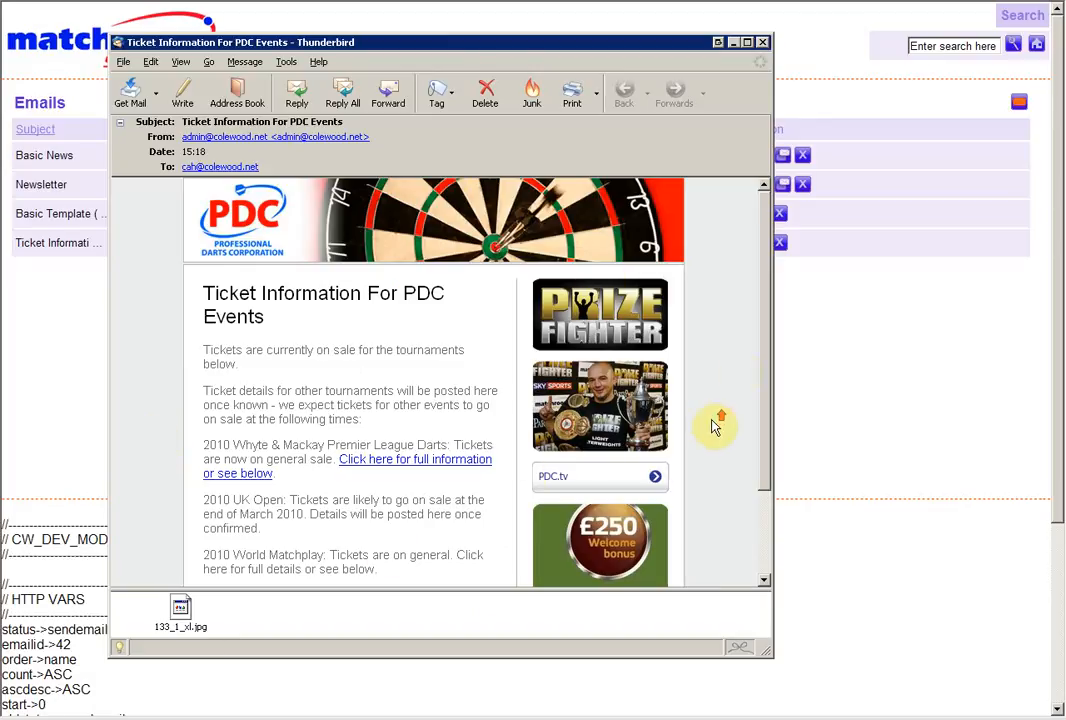
pyautogui.moveTo(765, 258)
pyautogui.mouseDown()
pyautogui.moveTo(768, 393)
pyautogui.moveTo(763, 247)
pyautogui.mouseUp()
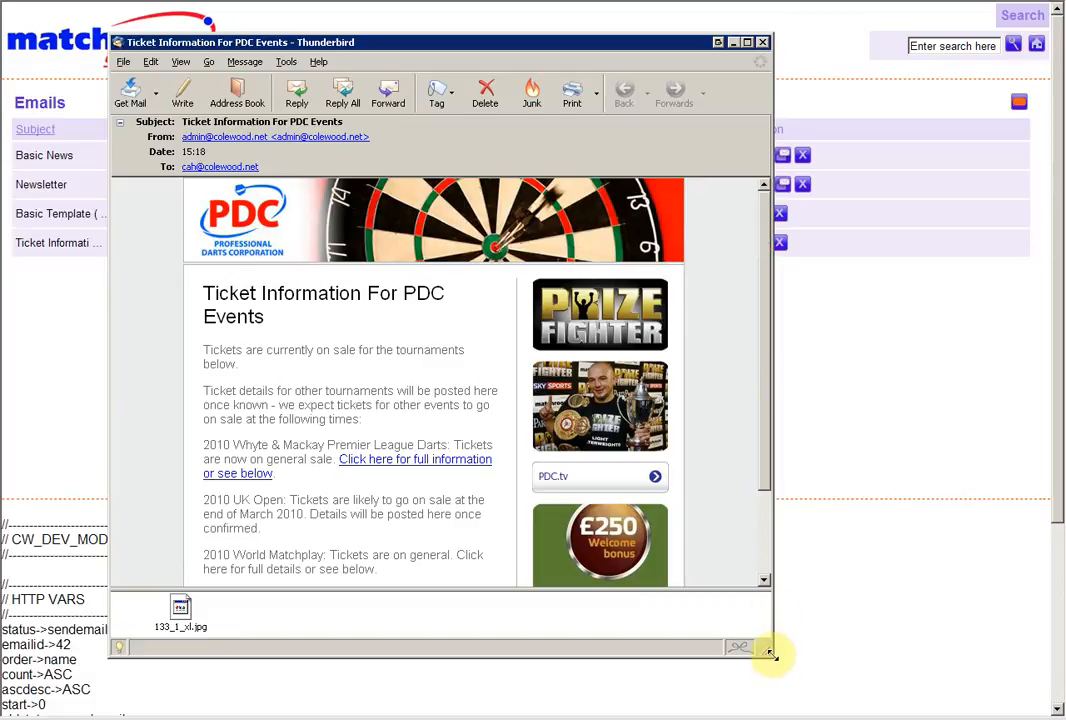
pyautogui.moveTo(769, 652); pyautogui.dragTo(975, 533)
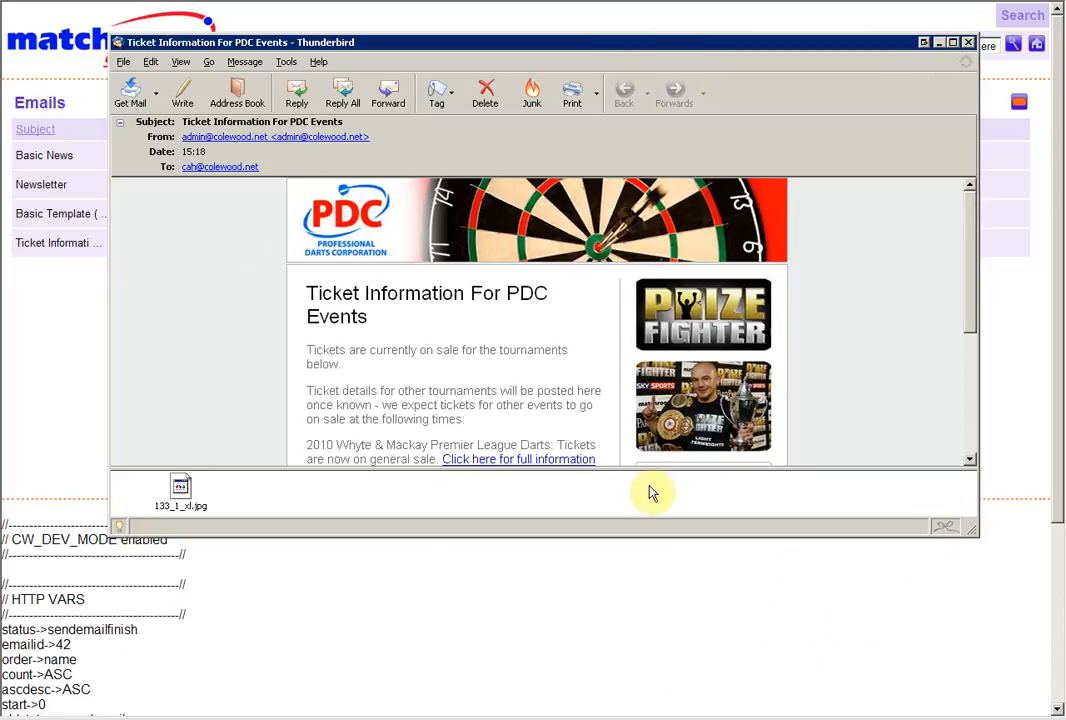
pyautogui.scroll(-3, 600, 320)
pyautogui.scroll(3, 585, 310)
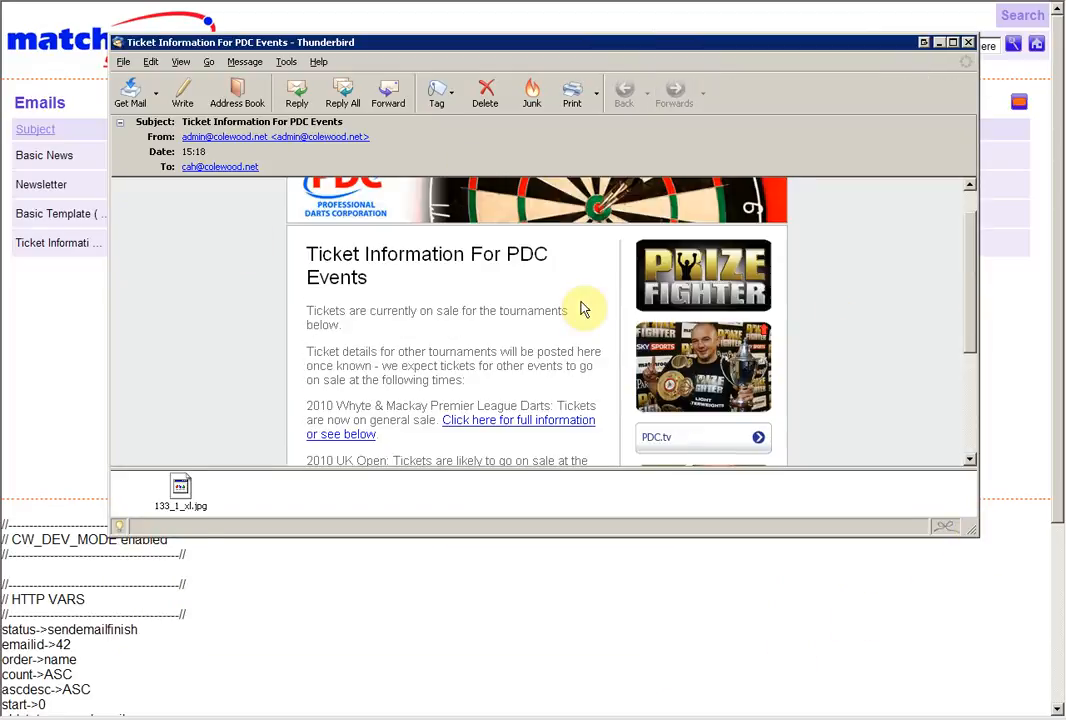
pyautogui.scroll(-2, 583, 309)
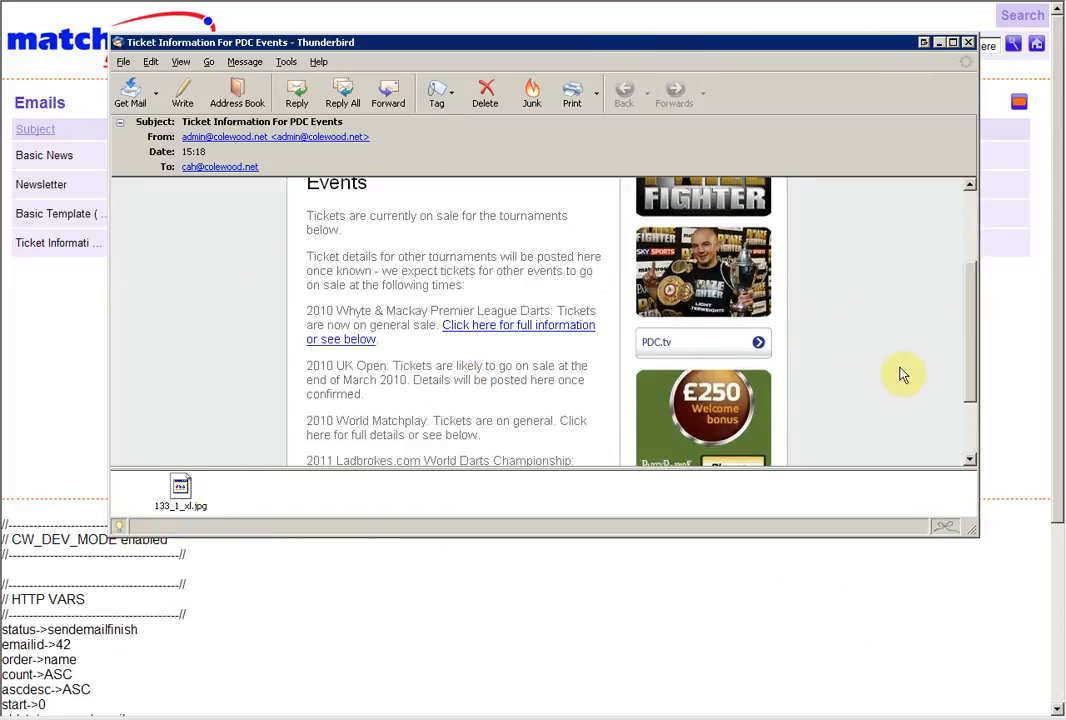
pyautogui.scroll(5, 903, 375)
pyautogui.click(968, 42)
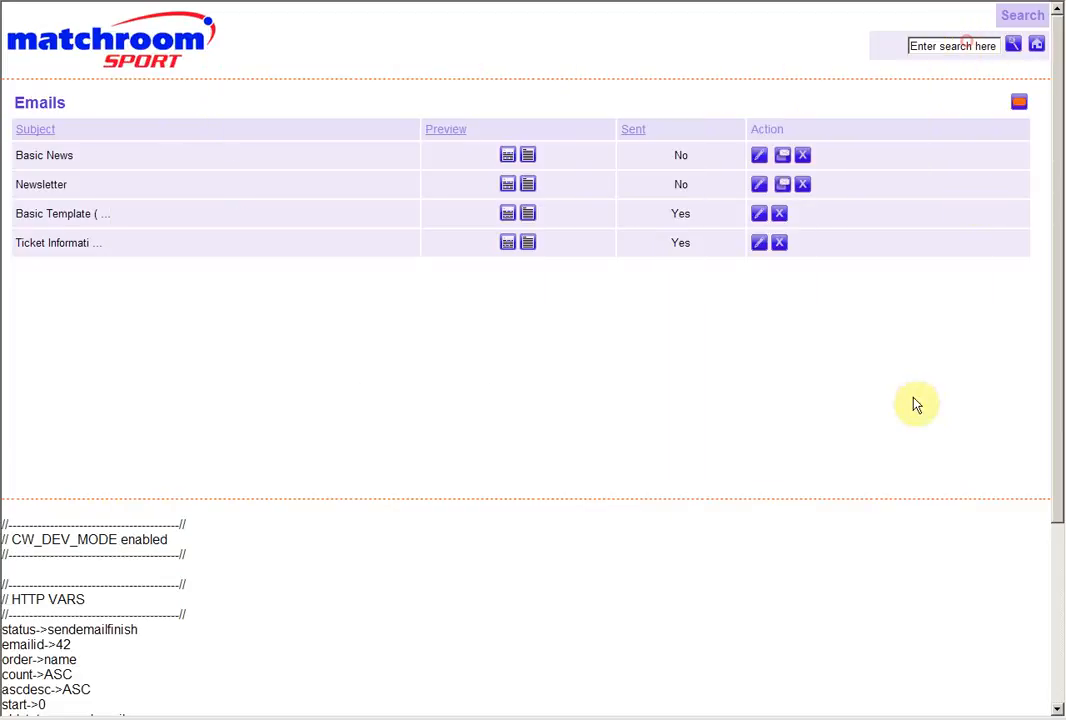